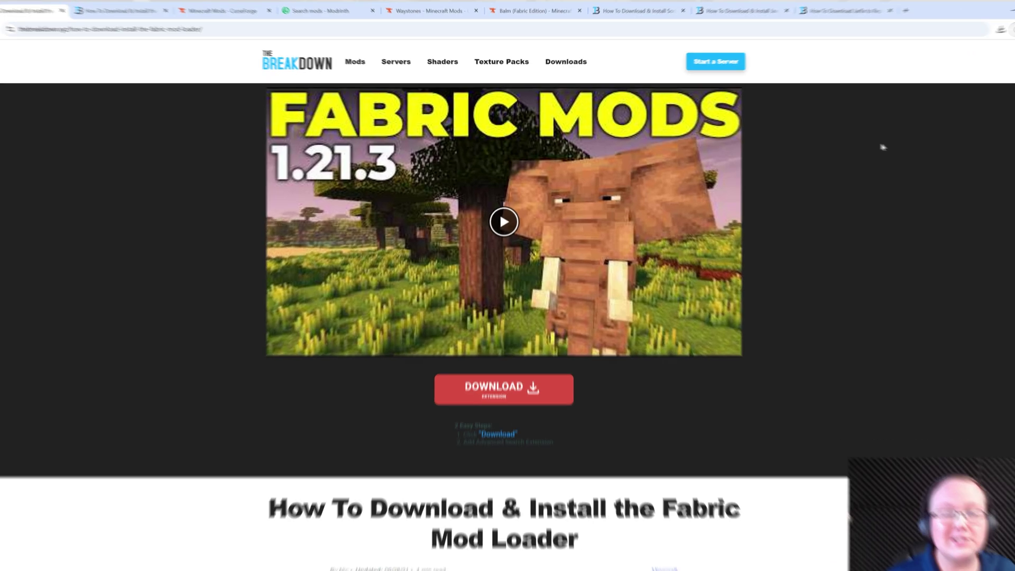
Follow the Fabric download link in the article and save the Fabric installer to the Downloads folder
scroll(508, 285, "down", 10)
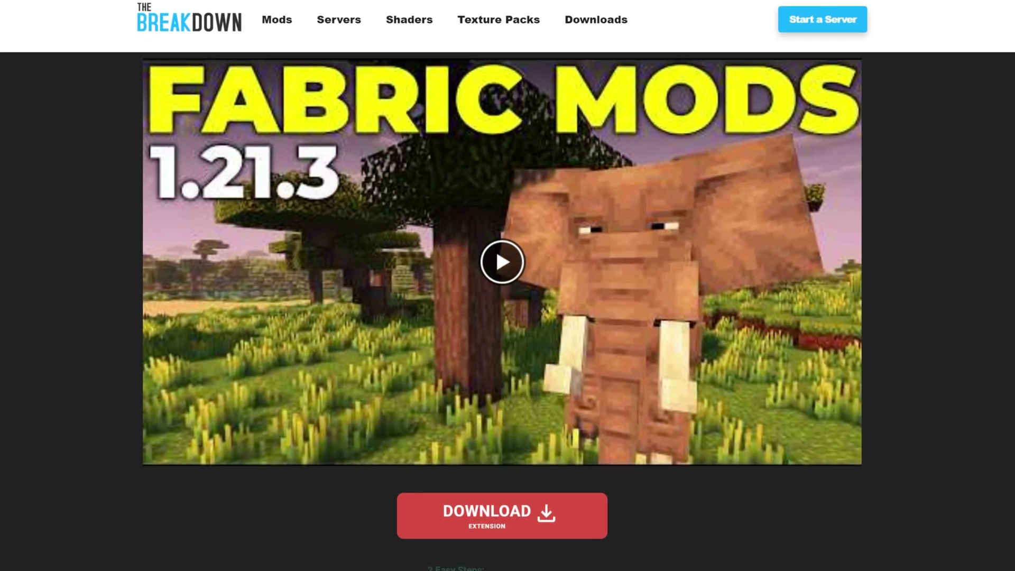
scroll(507, 286, "down", 5)
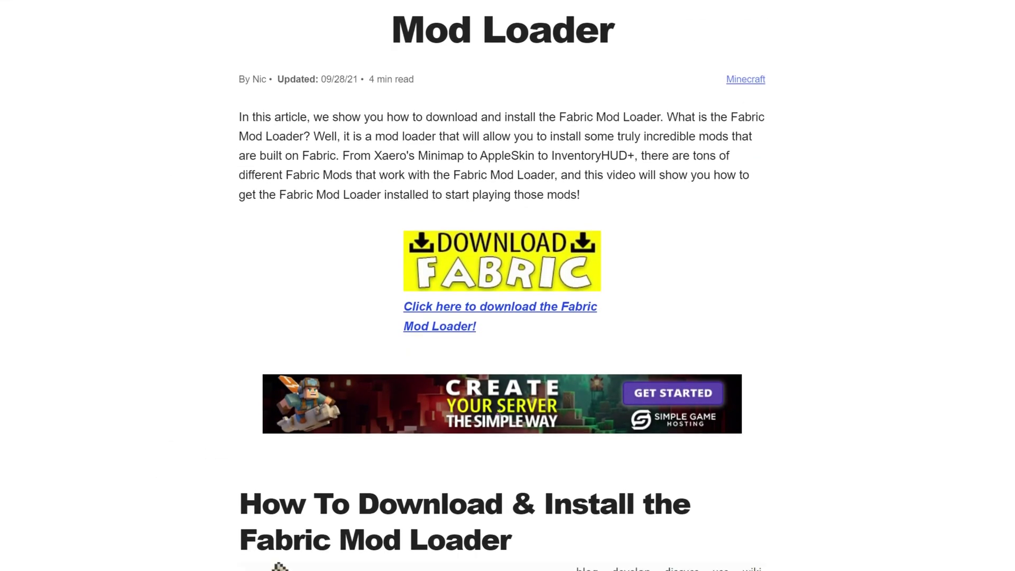
scroll(507, 286, "up", 3)
left_click(459, 247)
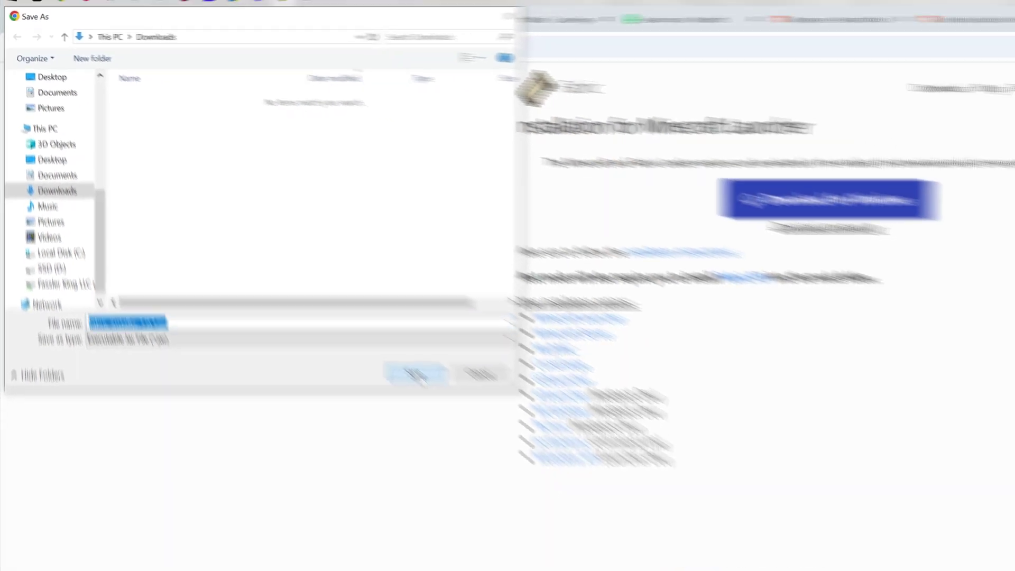
left_click(602, 532)
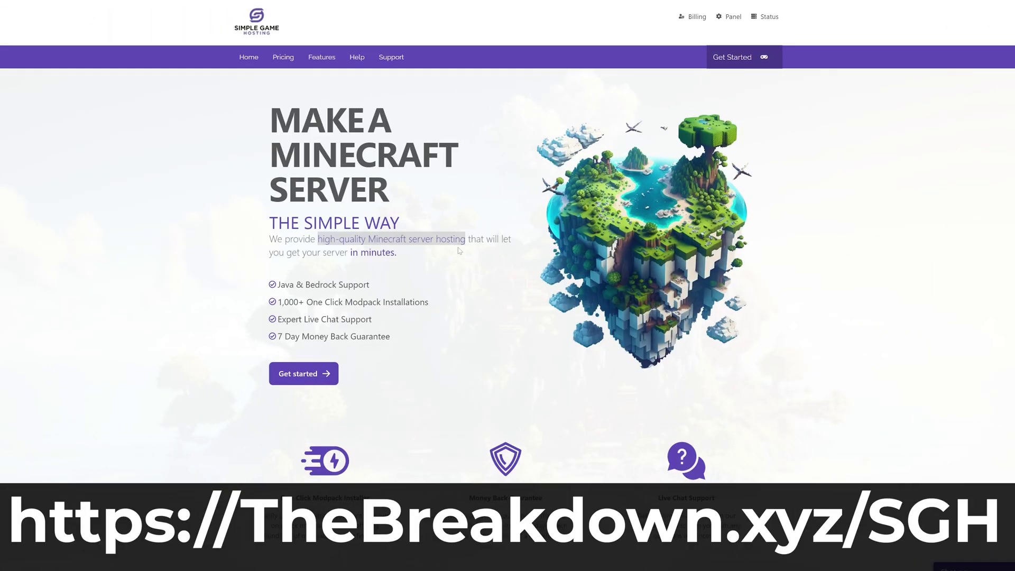
Look over the Simple Game Hosting features, highlighting Expert Live Chat Support and One-Click Modpack Installer
left_click_drag(278, 319, 372, 320)
scroll(352, 327, "down", 4)
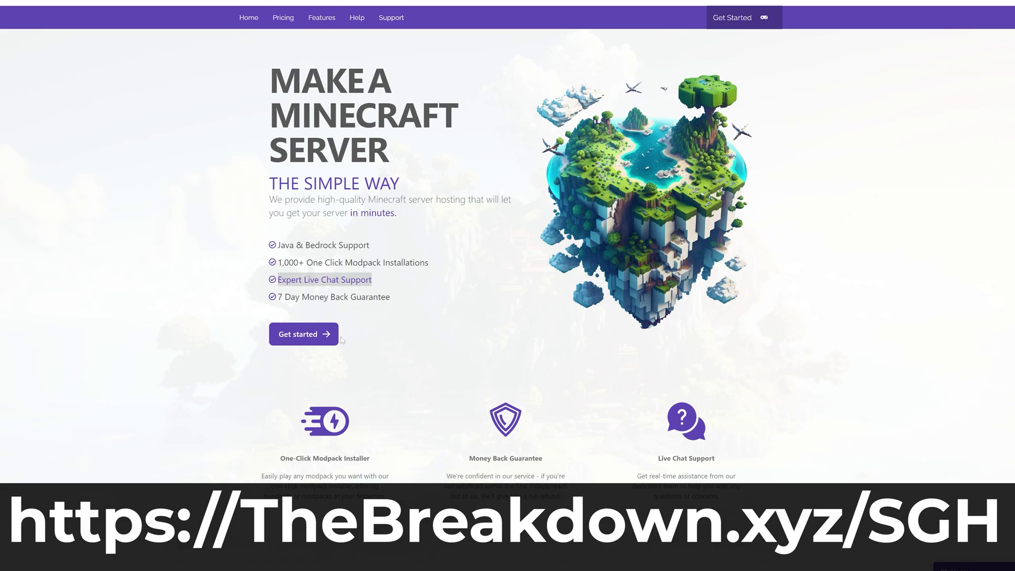
left_click_drag(279, 280, 379, 280)
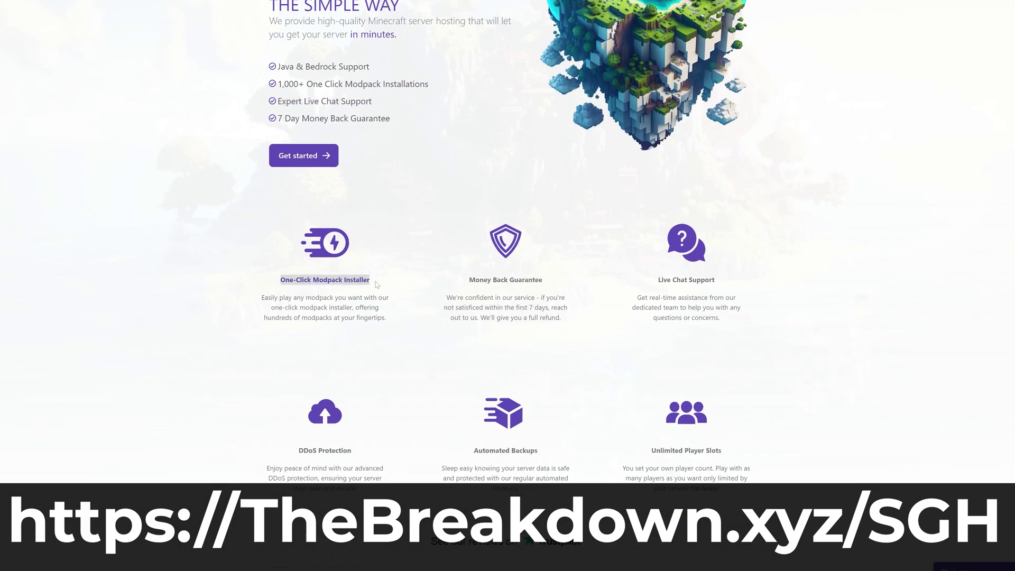
Search for the Pixelmon modpack and look through the guide on adding mods to a Minecraft server
type("Pi")
type("xelmon")
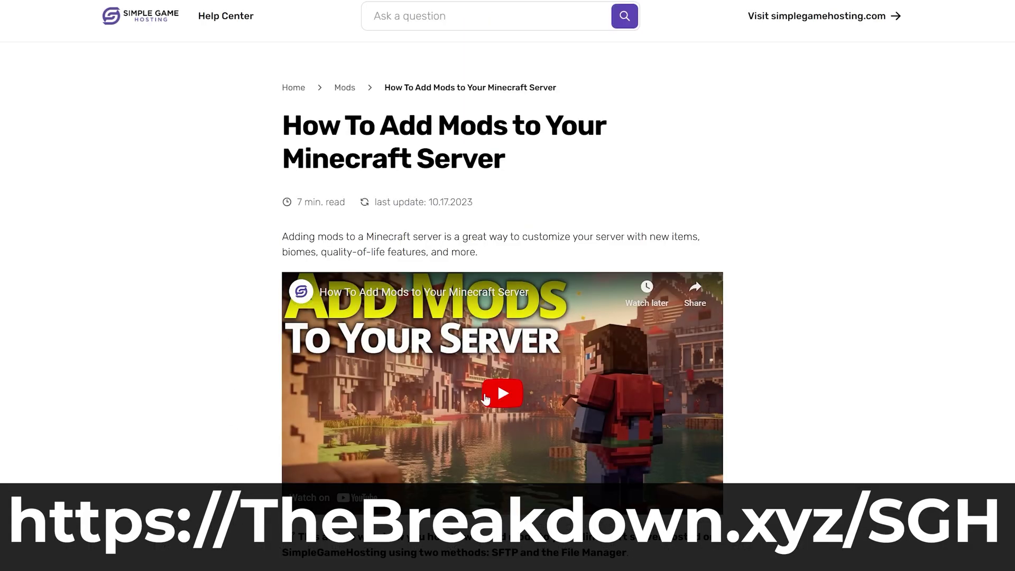
scroll(245, 293, "down", 7)
scroll(502, 286, "down", 15)
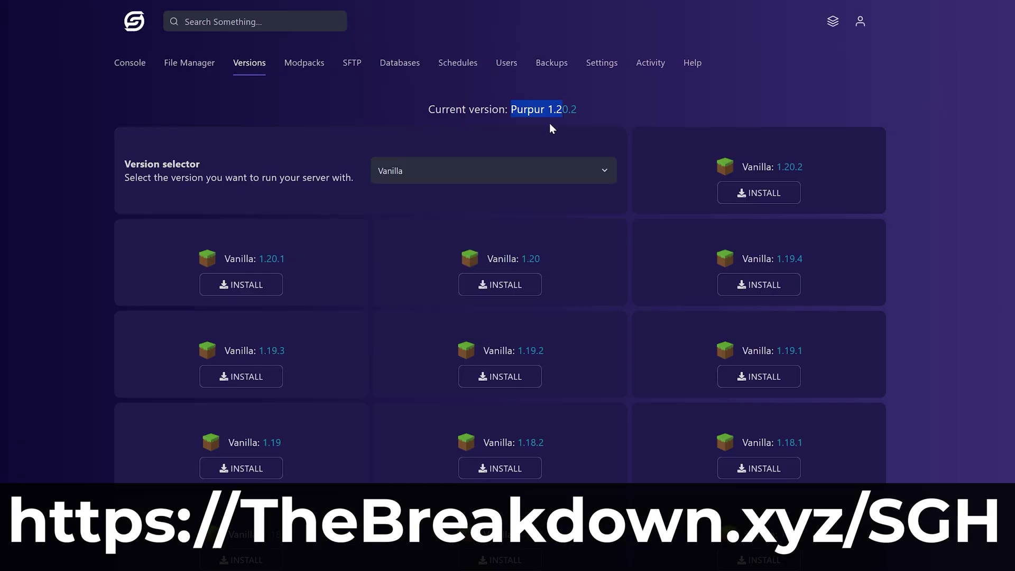
Choose a mod loader in the server's version selector and install its first listed version
left_click(497, 170)
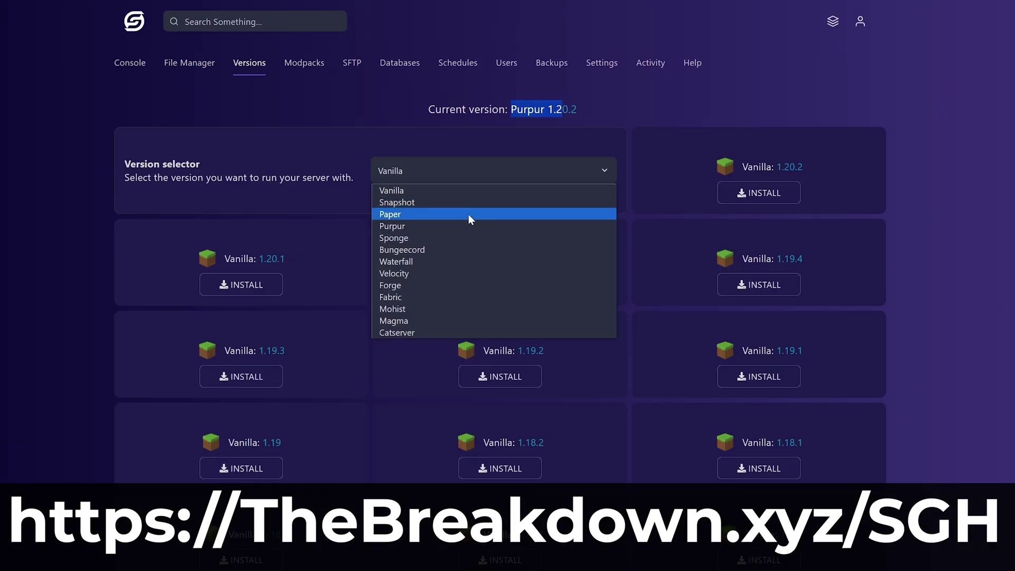
left_click(466, 290)
left_click(750, 194)
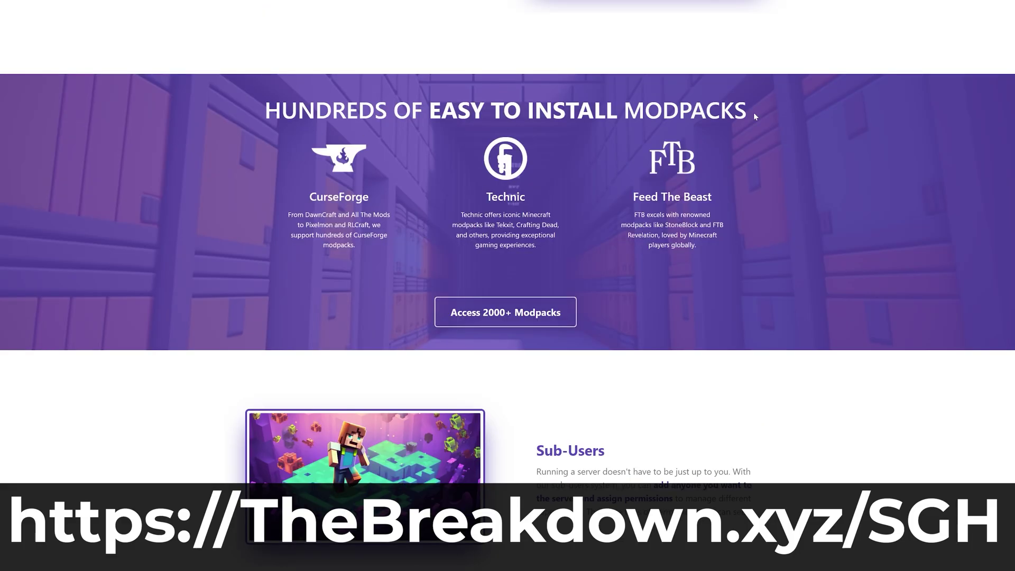
Look through the modpack overview, the server's file manager and the guide on setting up modpacks
left_click_drag(755, 116, 272, 130)
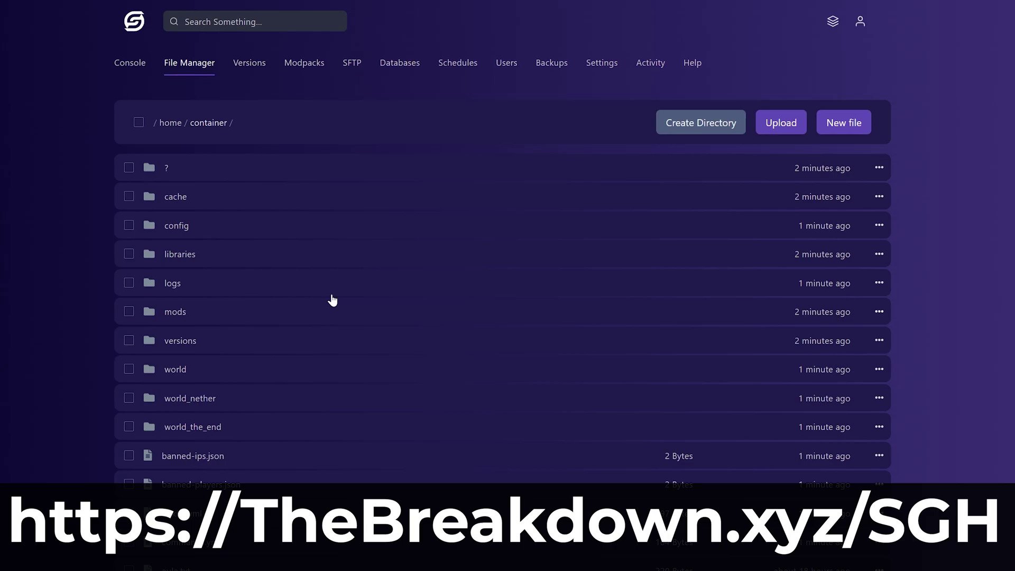
scroll(332, 300, "down", 5)
left_click(199, 468)
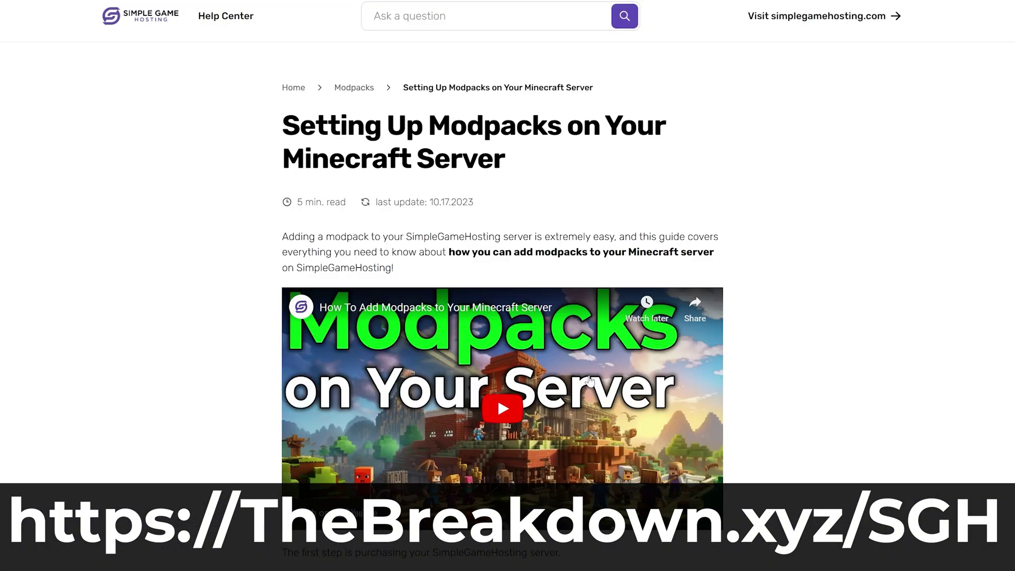
scroll(458, 382, "down", 15)
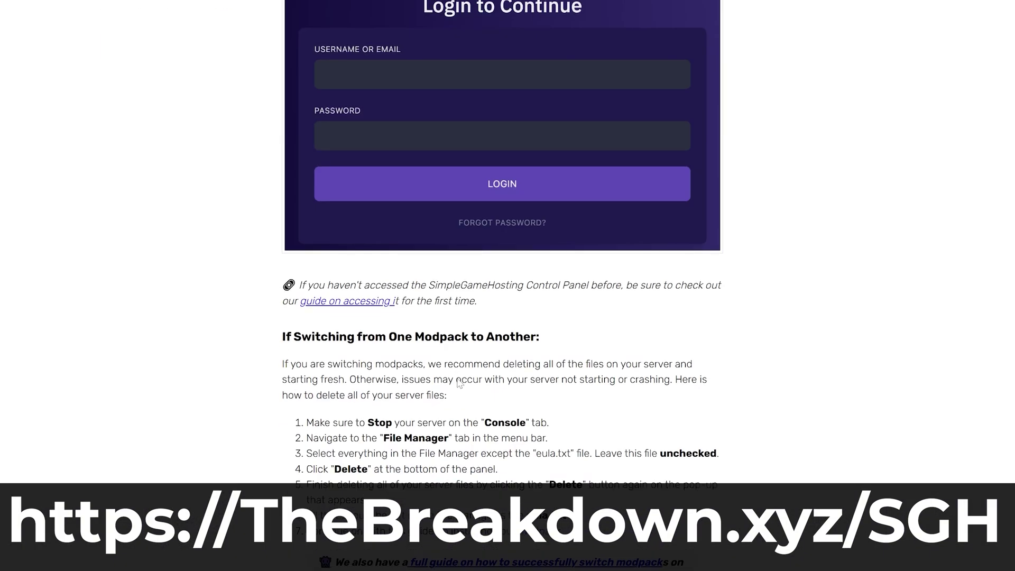
scroll(458, 381, "down", 15)
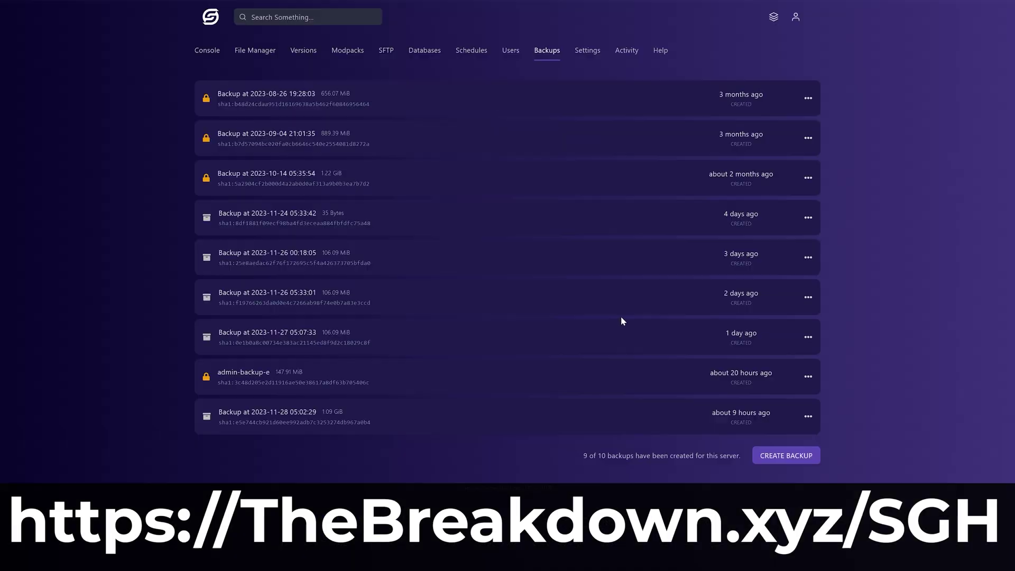
Create a new backup of the server
left_click(784, 457)
left_click(703, 390)
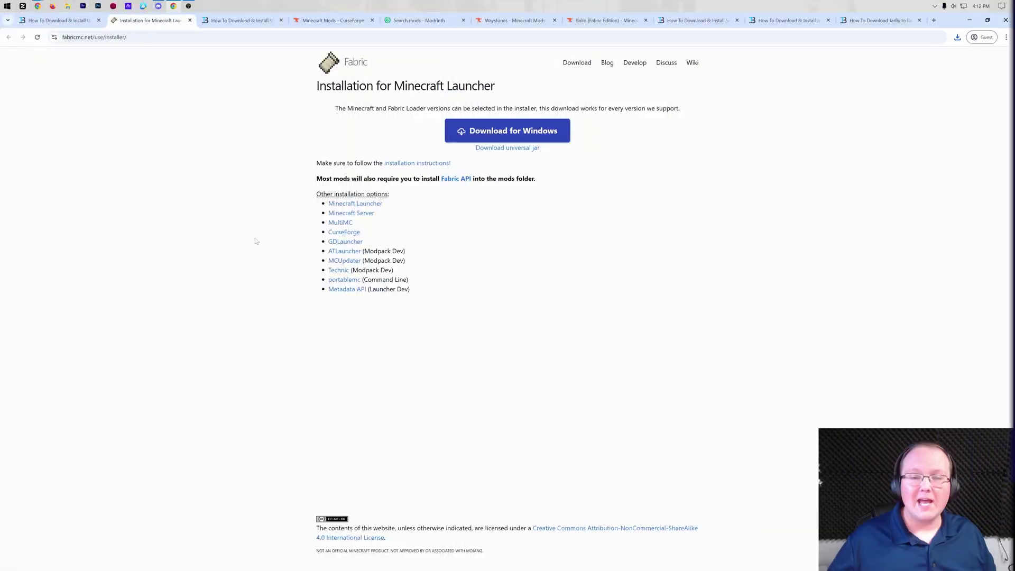
Open the FabricAPI article and go from its download link to the Fabric API page on CurseForge
left_click(243, 23)
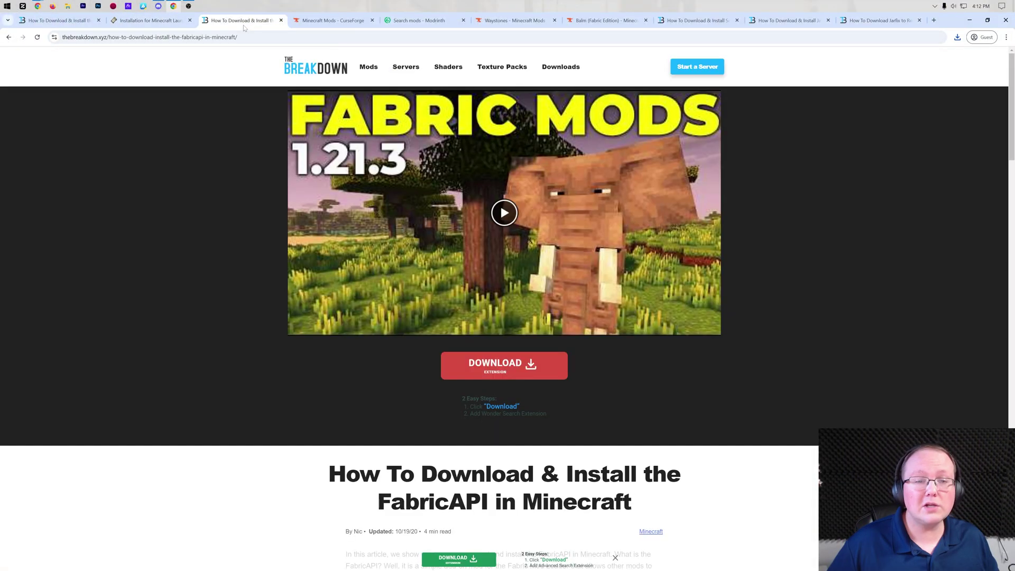
scroll(221, 151, "down", 3)
scroll(220, 157, "down", 3)
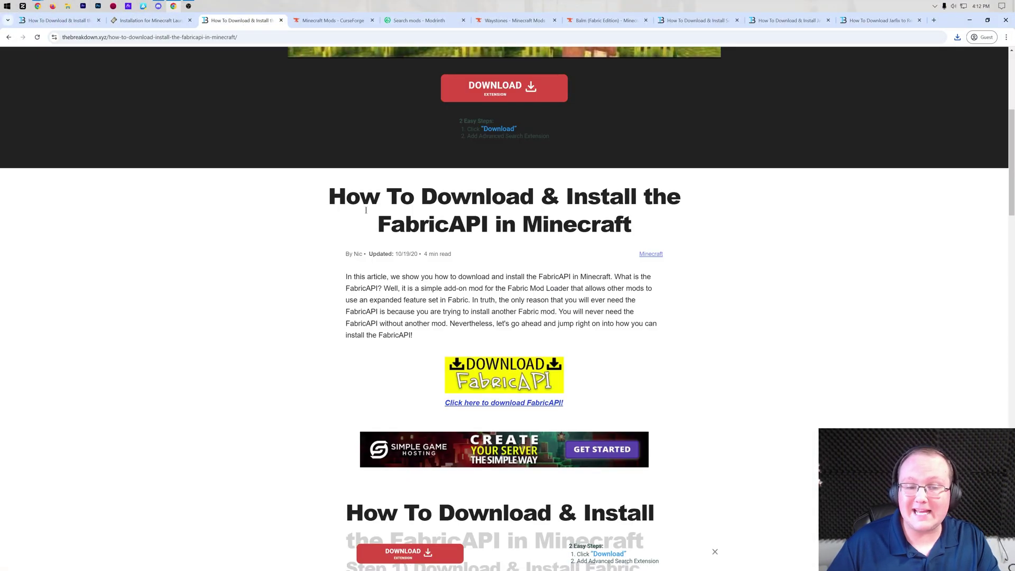
left_click_drag(376, 224, 485, 225)
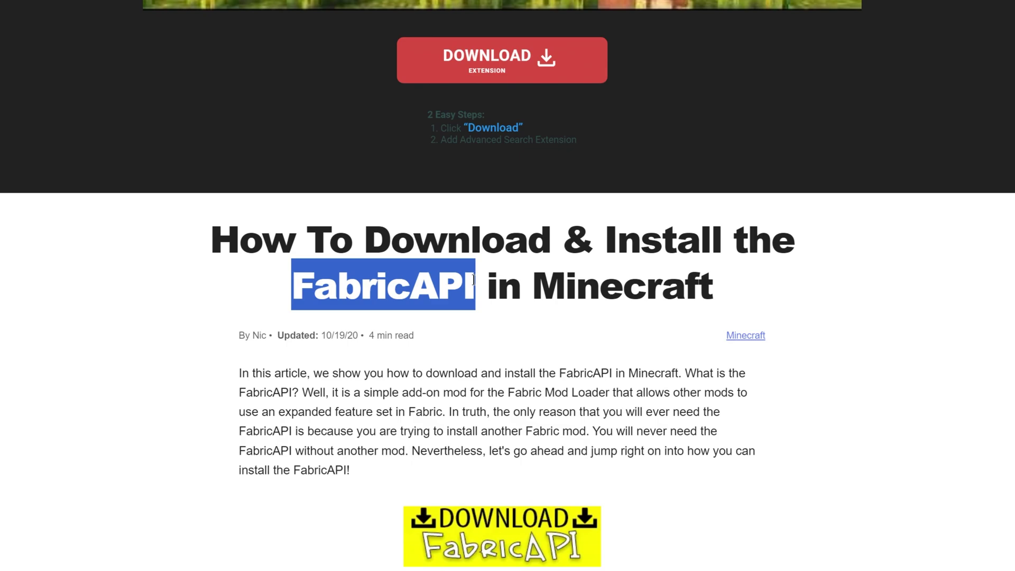
scroll(796, 522, "down", 4)
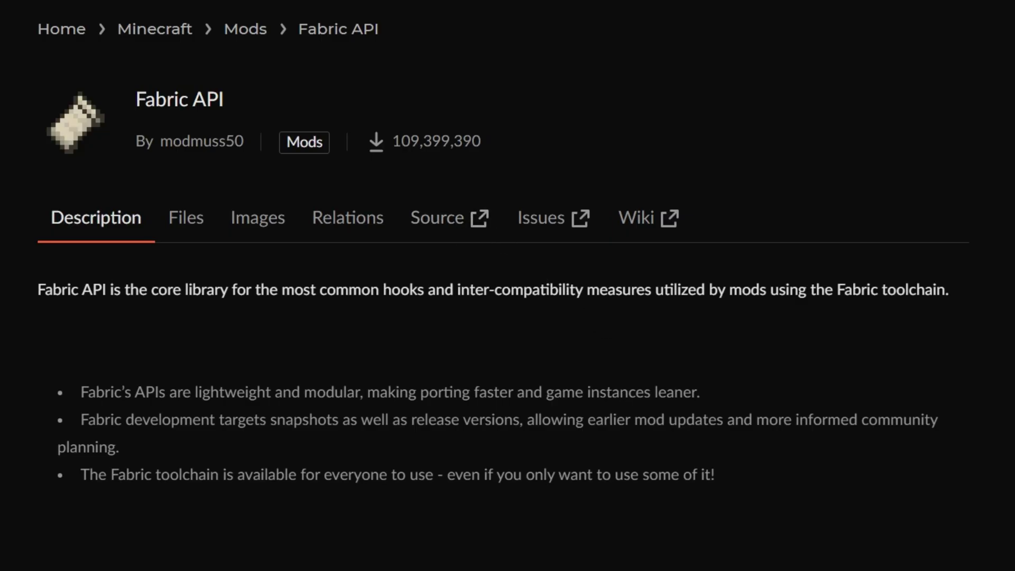
Show the Fabric API files and filter them by game version 1.21.4
left_click(201, 221)
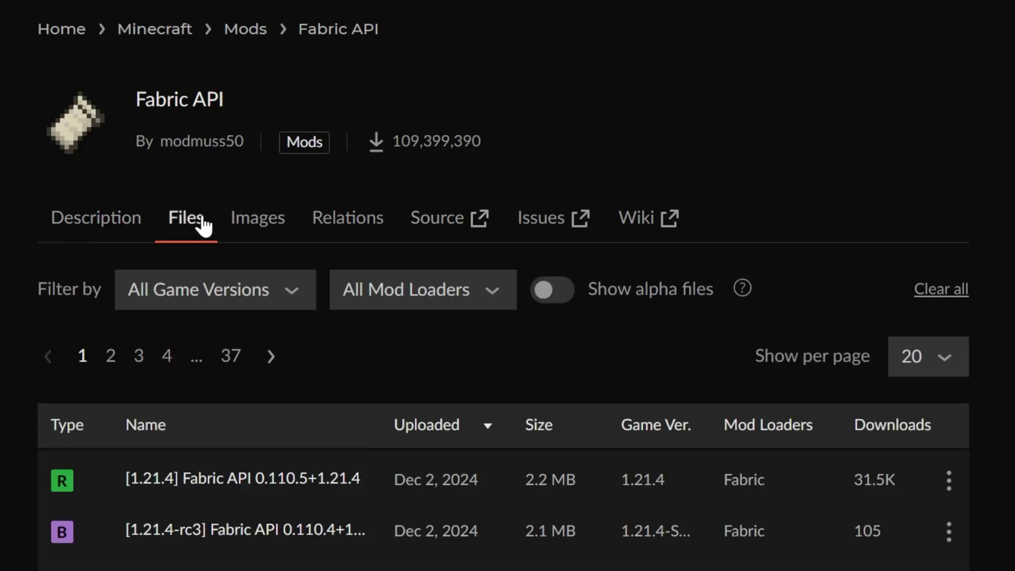
scroll(690, 141, "down", 3)
scroll(690, 140, "down", 1)
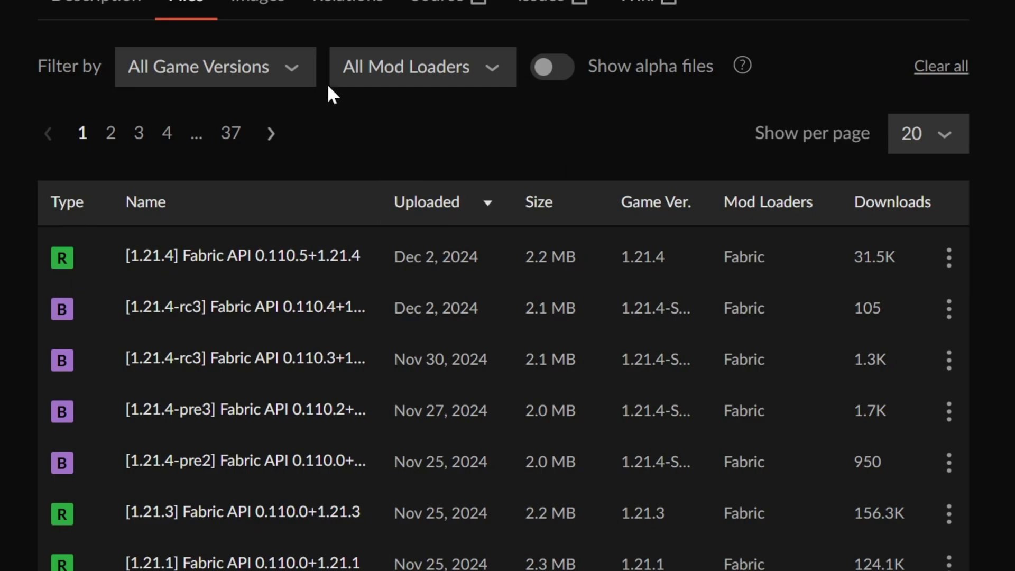
left_click(302, 68)
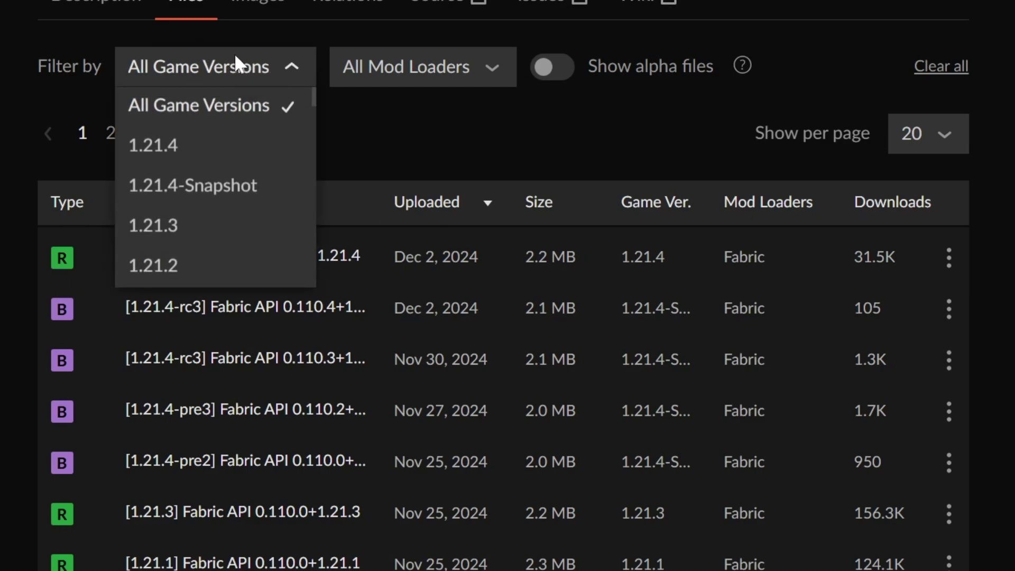
left_click(194, 138)
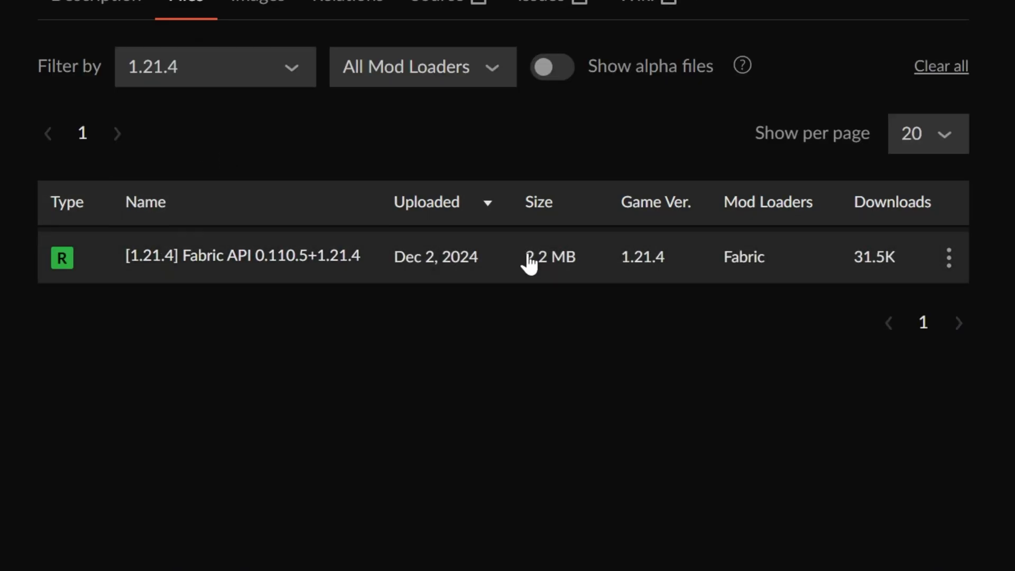
Download the Fabric API 0.110.5+1.21.4 file and save it to the Downloads folder
left_click(950, 258)
left_click(793, 356)
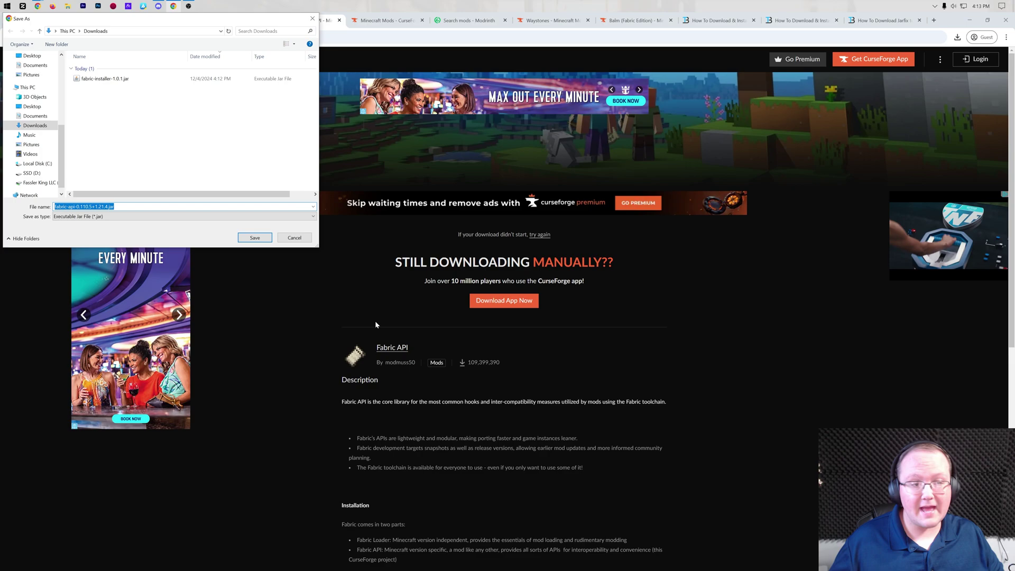
left_click(255, 238)
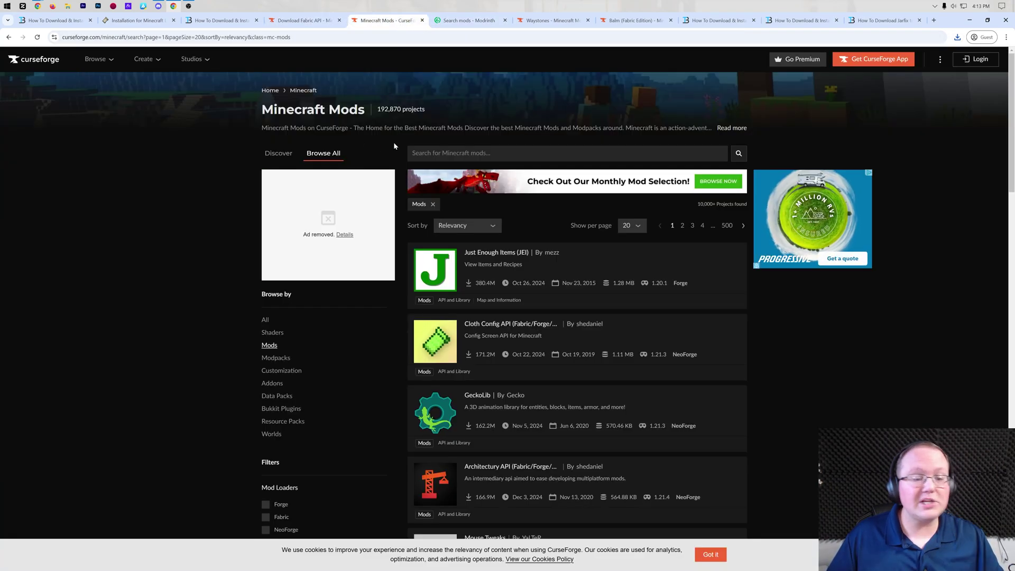
Filter the CurseForge Minecraft mods by the Fabric loader and game version 1.21.4, and browse the matching mods
scroll(418, 154, "down", 5)
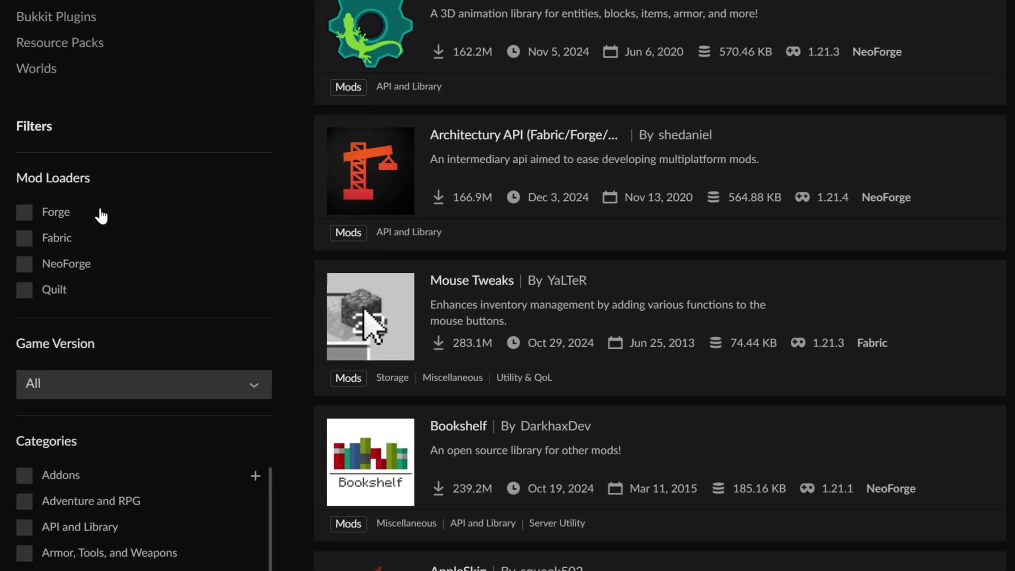
left_click(121, 229)
scroll(267, 254, "down", 3)
left_click(81, 143)
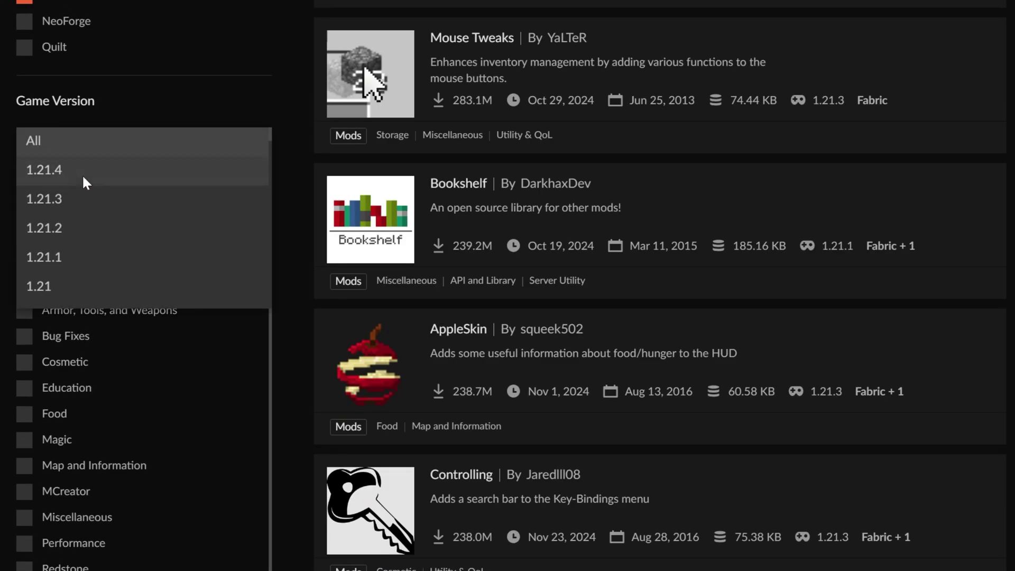
left_click(82, 169)
scroll(562, 358, "up", 2)
scroll(562, 358, "up", 9)
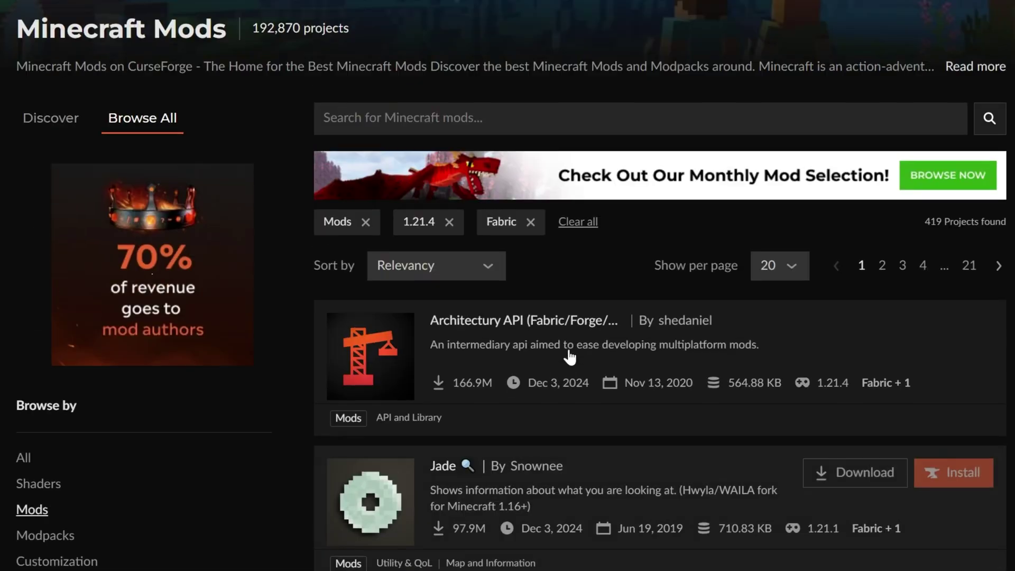
scroll(566, 360, "down", 8)
scroll(568, 370, "down", 20)
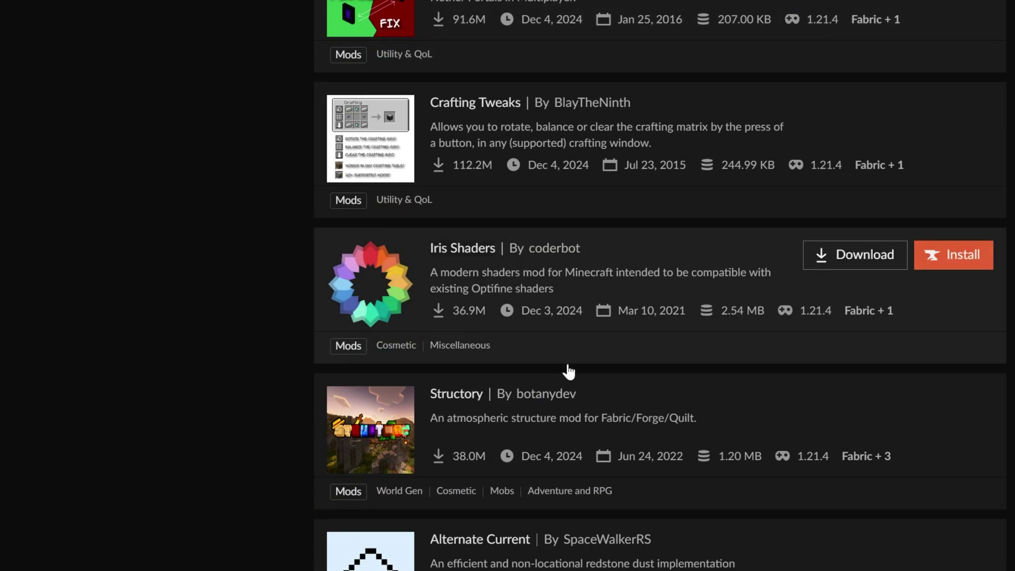
scroll(569, 376, "down", 5)
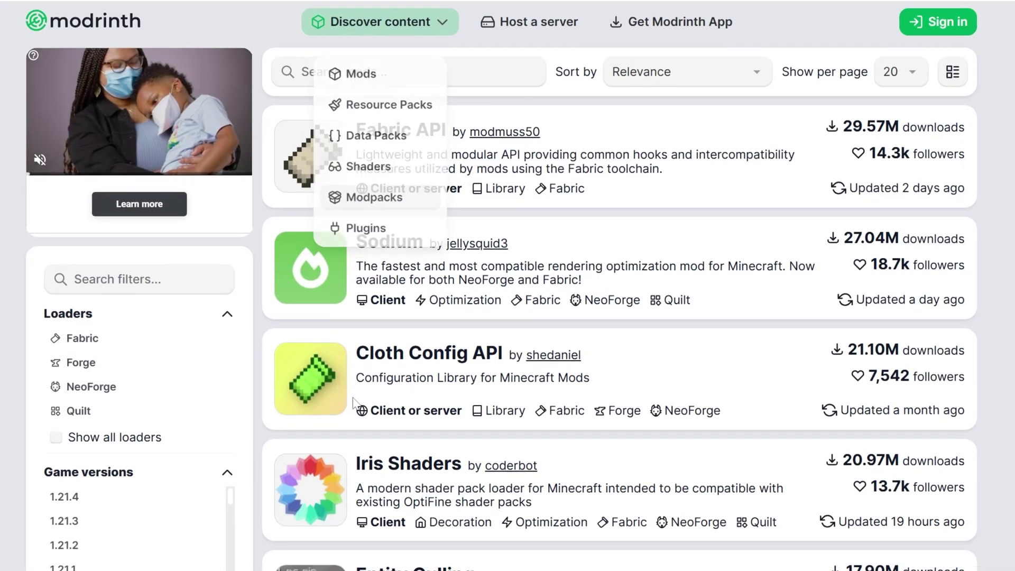
Filter the Modrinth mods by the Fabric loader and game version 1.21.4, and browse the matching mods
scroll(136, 199, "down", 4)
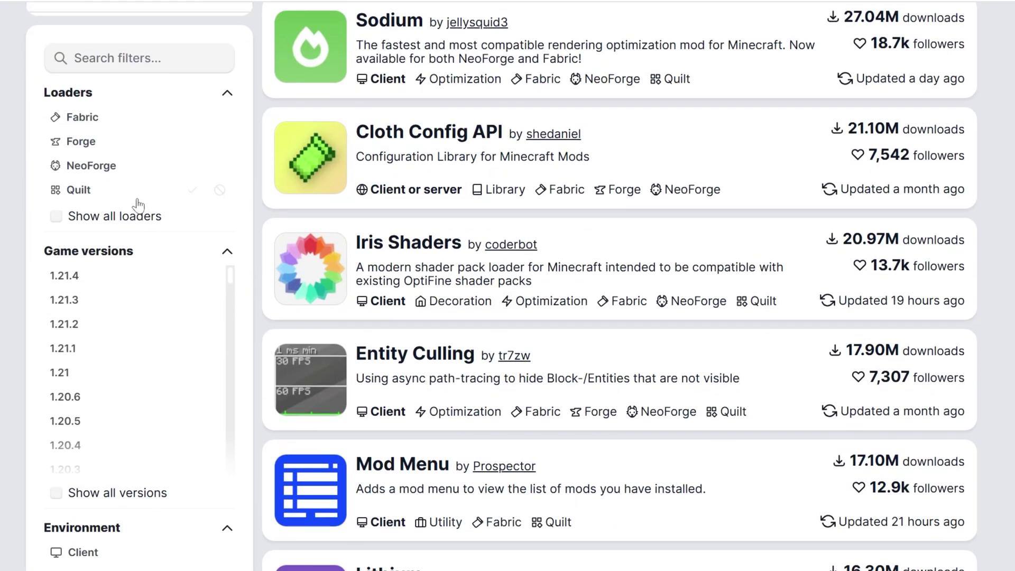
left_click(126, 120)
left_click(70, 284)
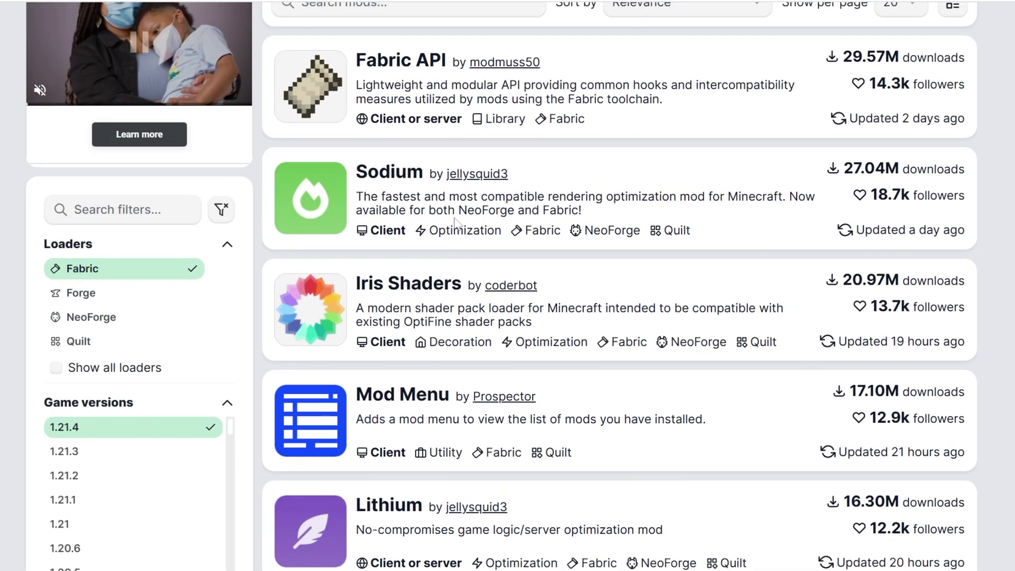
scroll(498, 562, "down", 5)
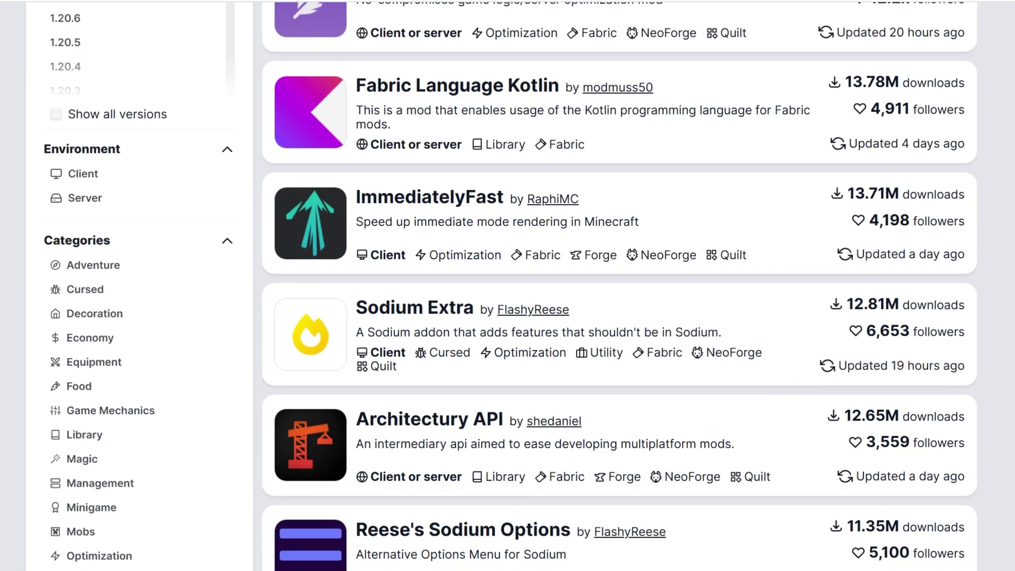
scroll(508, 285, "up", 3)
scroll(513, 545, "up", 3)
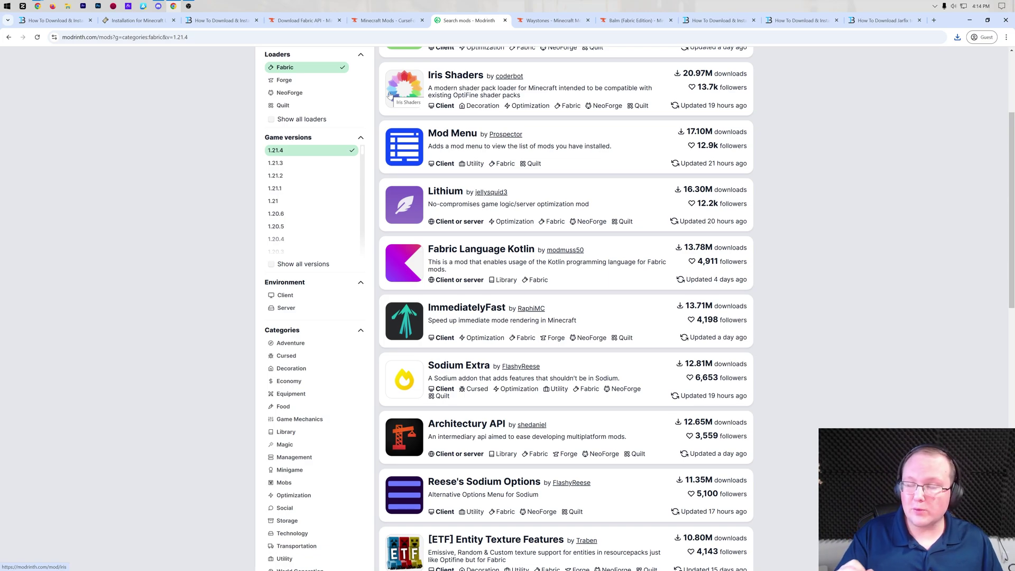
Look over the open Waystones mod page on CurseForge and the Sodium download guide, ending on the Waystones page
left_click(550, 20)
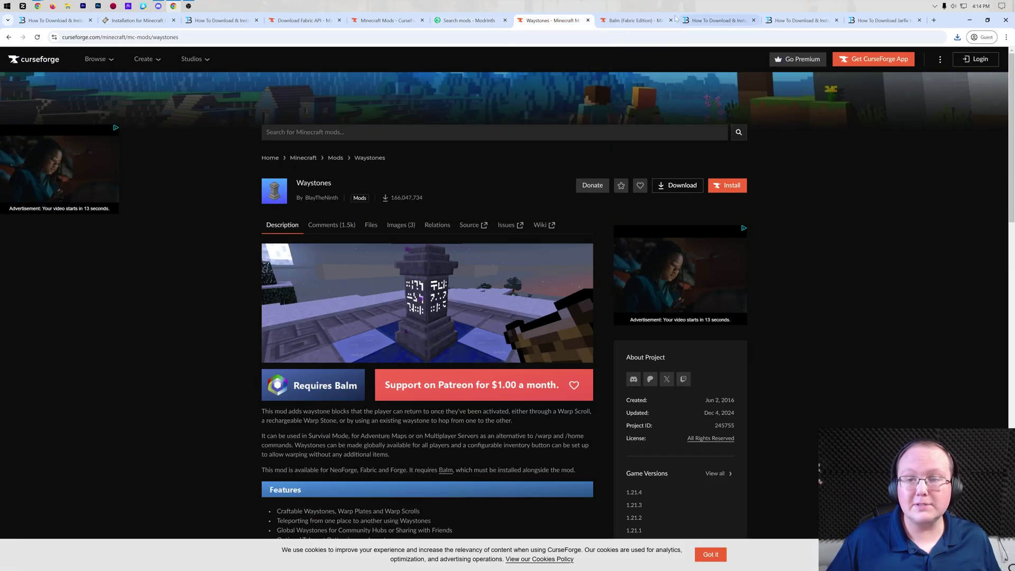
key("ctrl+Tab")
left_click(720, 22)
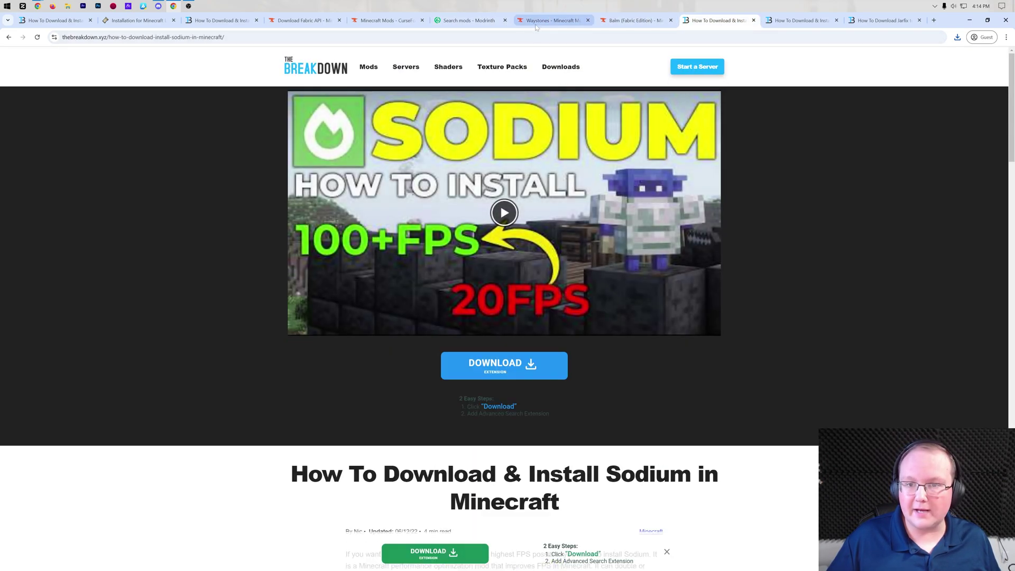
left_click(550, 20)
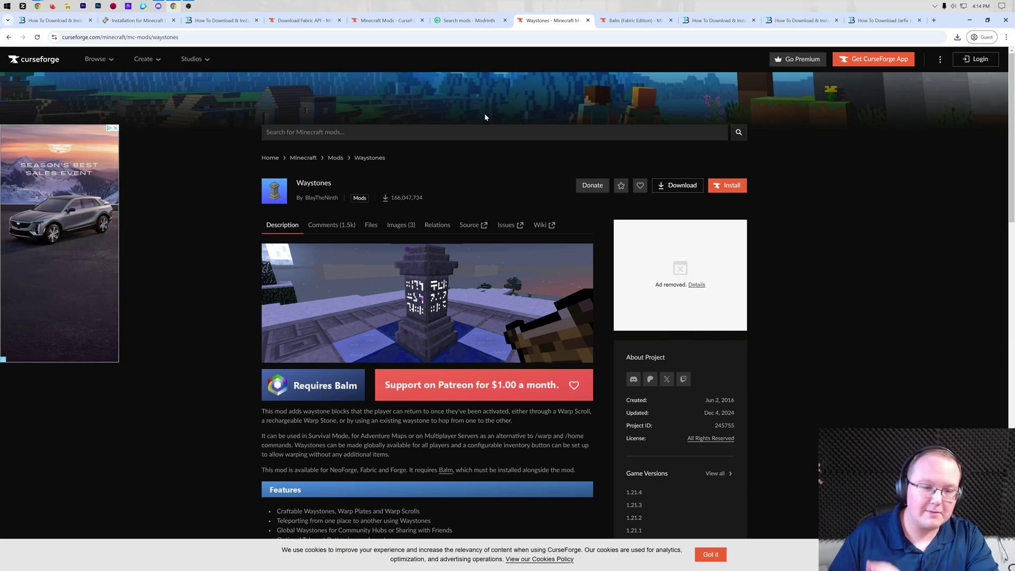
Show the Waystones files and filter them by game version 1.21.4 and the Fabric mod loader
left_click(374, 226)
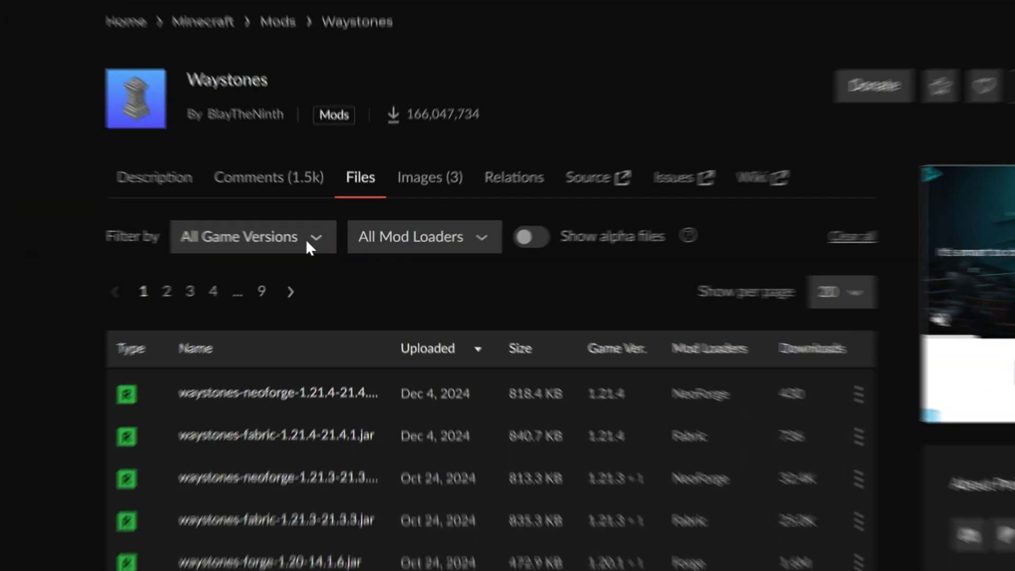
left_click(346, 252)
left_click(331, 277)
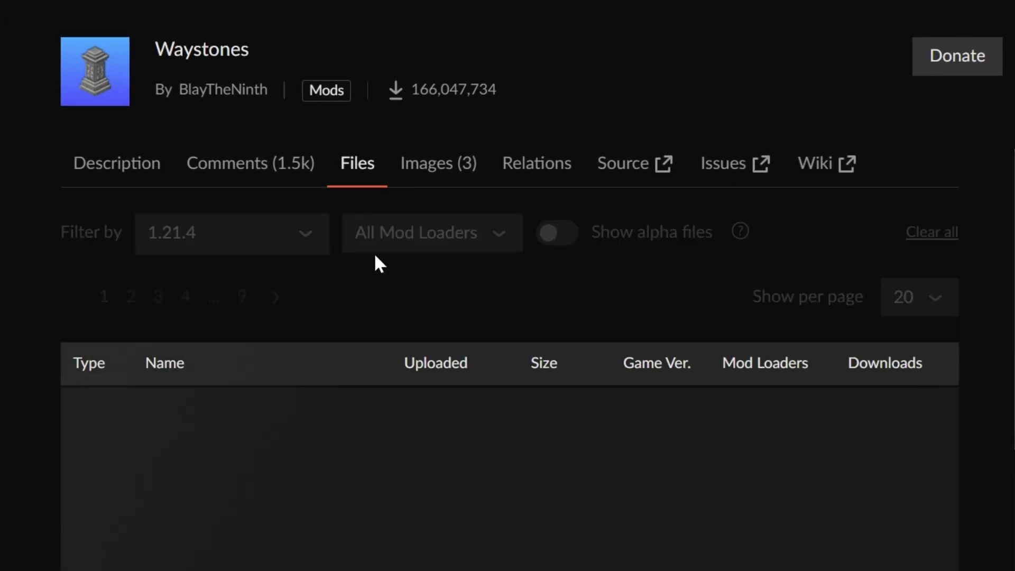
left_click(394, 251)
left_click(413, 385)
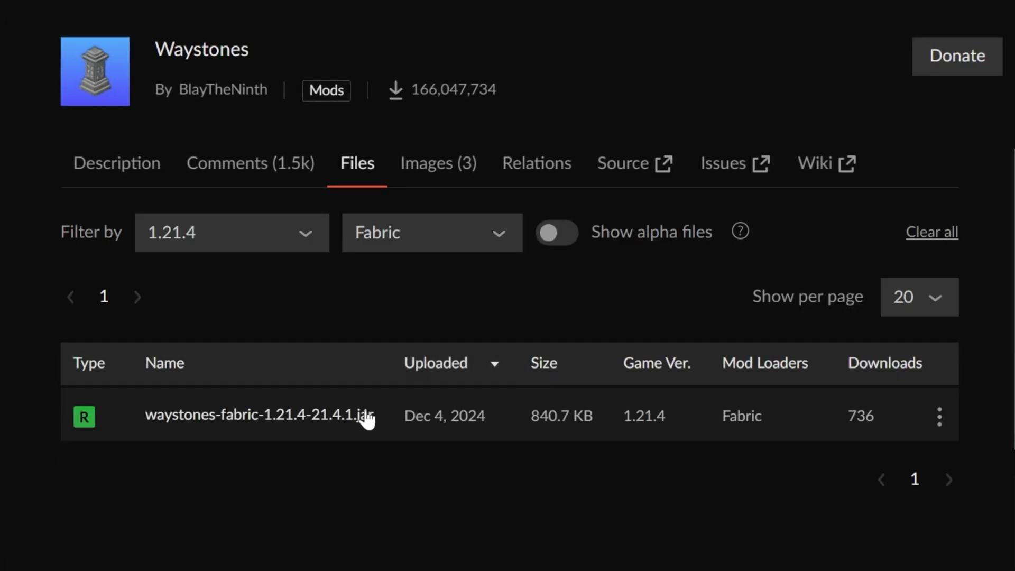
Return to the Waystones description and look through it for mods it requires
scroll(408, 417, "down", 5)
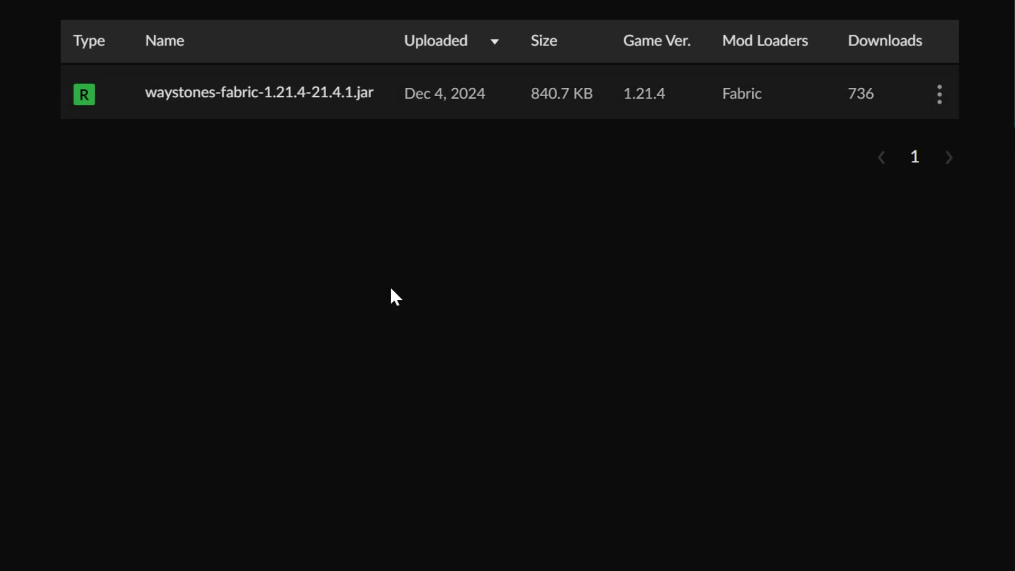
scroll(391, 289, "up", 6)
left_click(76, 177)
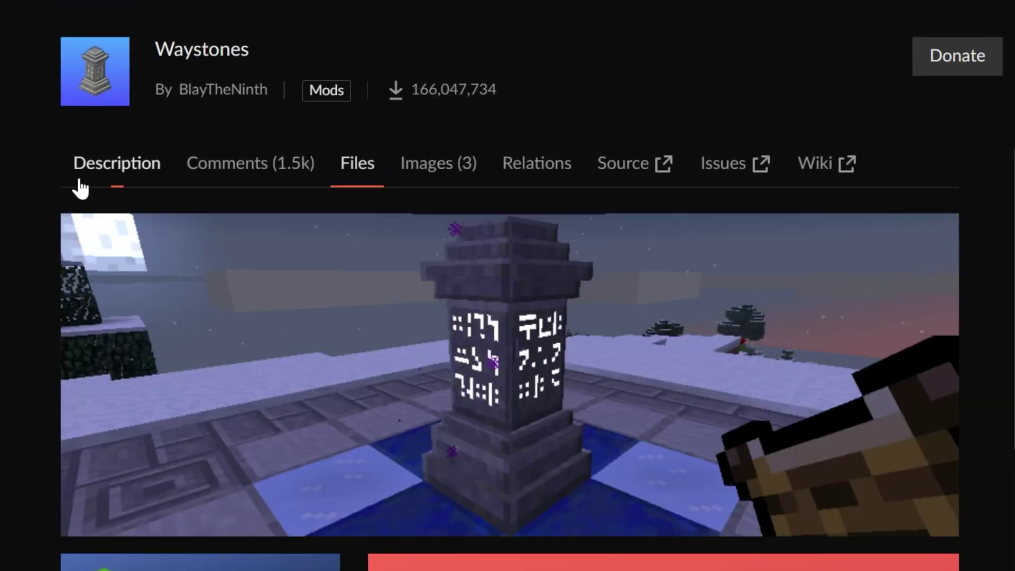
scroll(323, 346, "down", 3)
scroll(324, 349, "down", 1)
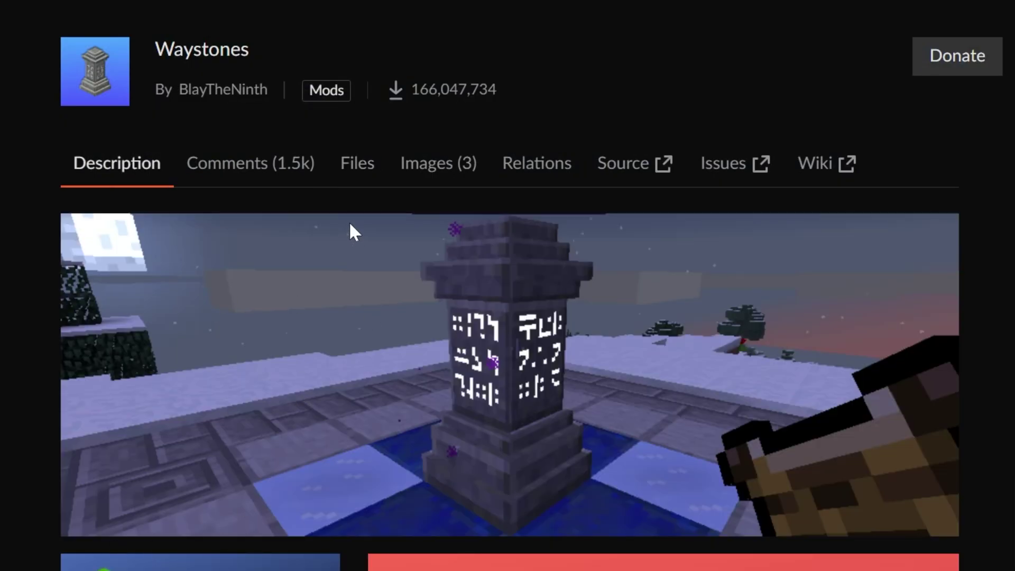
List the Waystones files again, limited to game version 1.21.4 and the Fabric mod loader
left_click(356, 165)
left_click(254, 233)
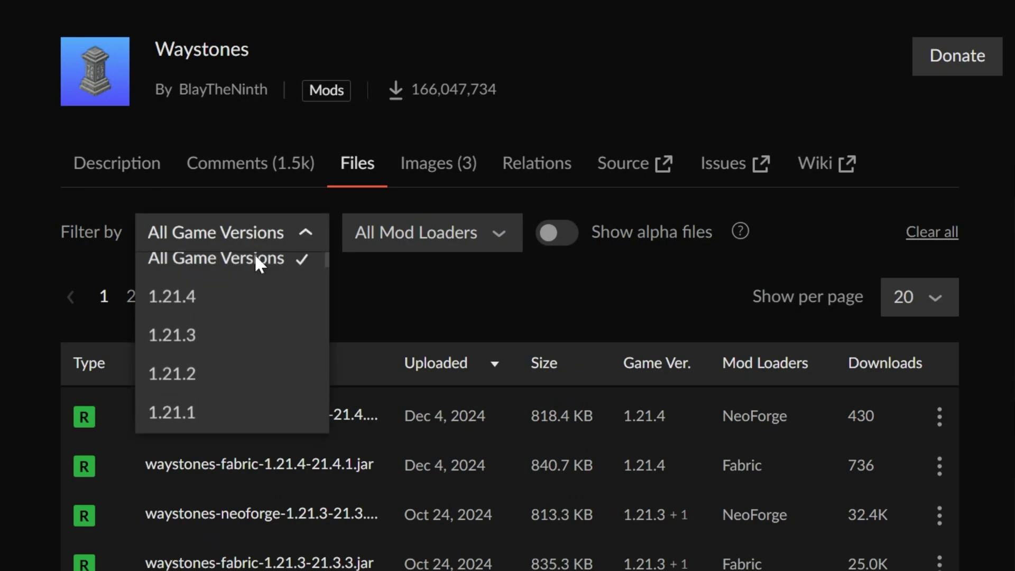
left_click(253, 312)
left_click(414, 235)
left_click(411, 388)
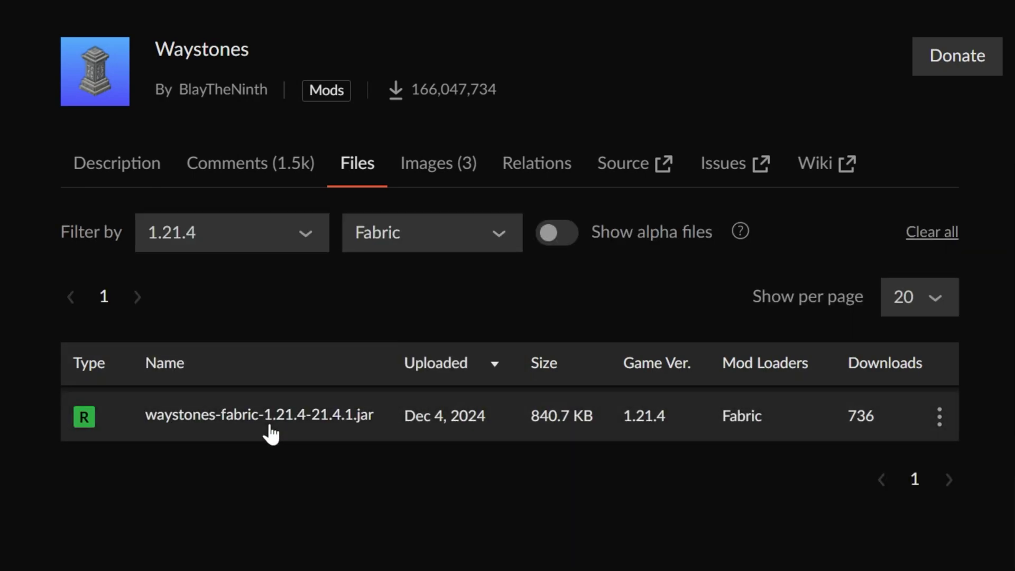
Open waystones-fabric-1.21.4-21.4.1.jar, check its related projects for required dependencies, and download the file
left_click(270, 427)
scroll(420, 415, "down", 8)
left_click(390, 313)
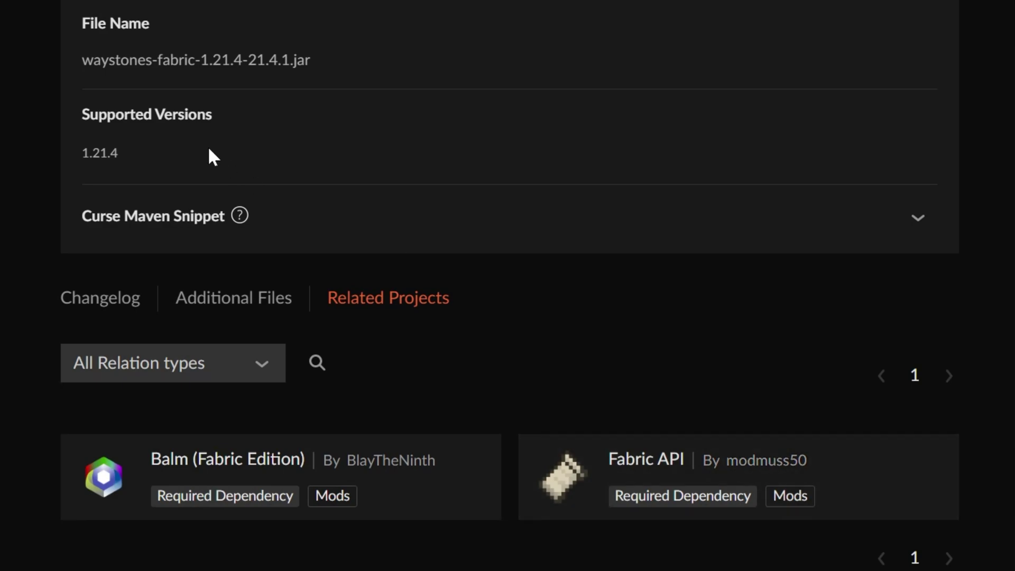
scroll(259, 500, "up", 2)
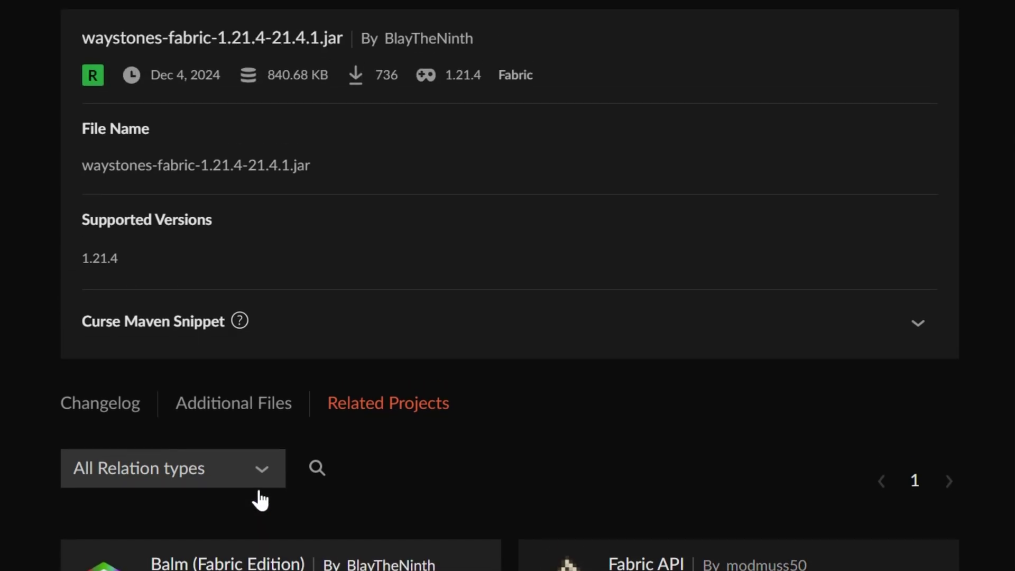
scroll(524, 447, "up", 4)
left_click(777, 183)
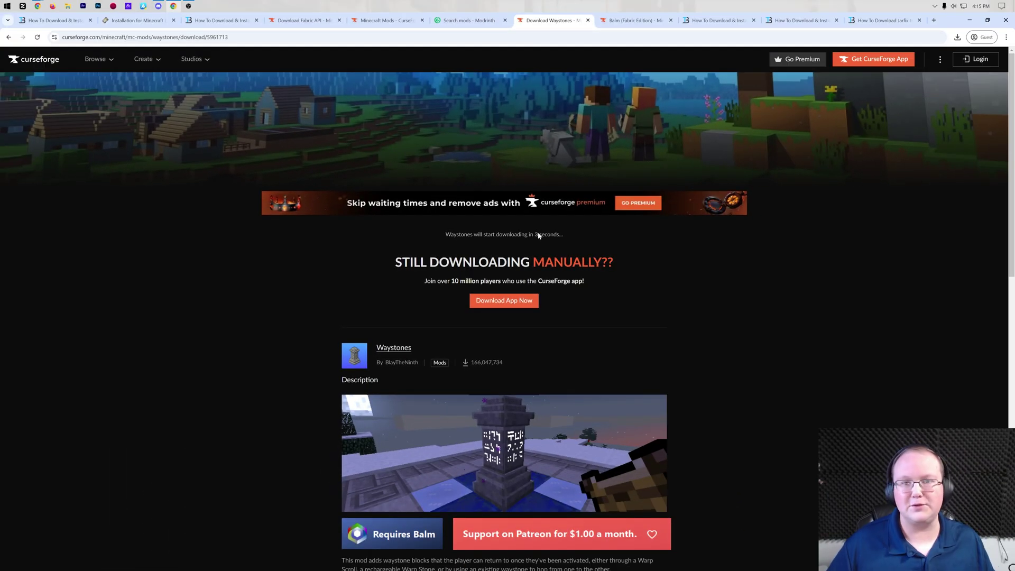
Show the files of the Balm (Fabric Edition) mod and filter them by game version 1.21.4 and the Fabric loader
left_click(634, 20)
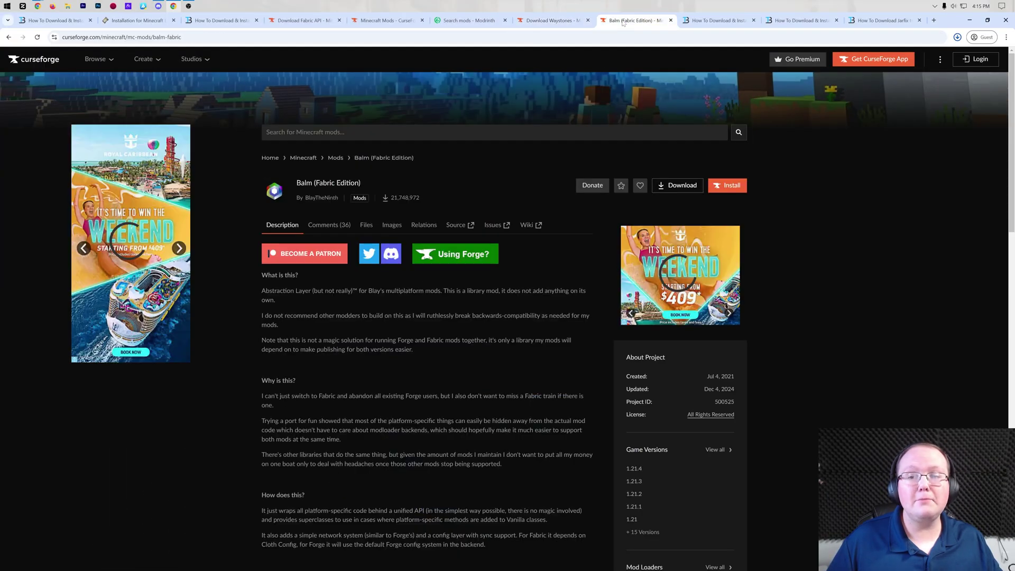
left_click(366, 224)
left_click(322, 250)
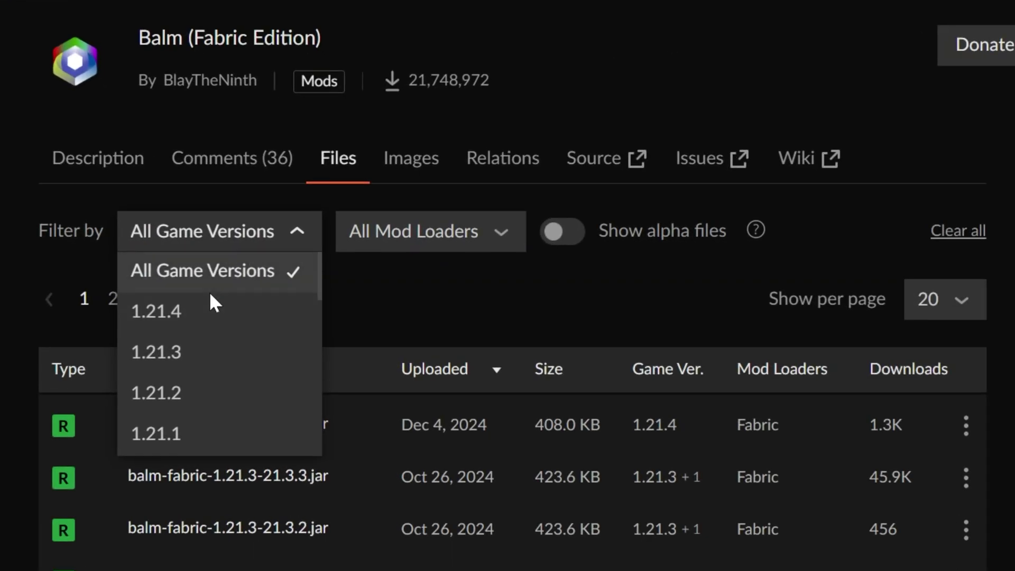
left_click(211, 306)
left_click(364, 239)
left_click(416, 332)
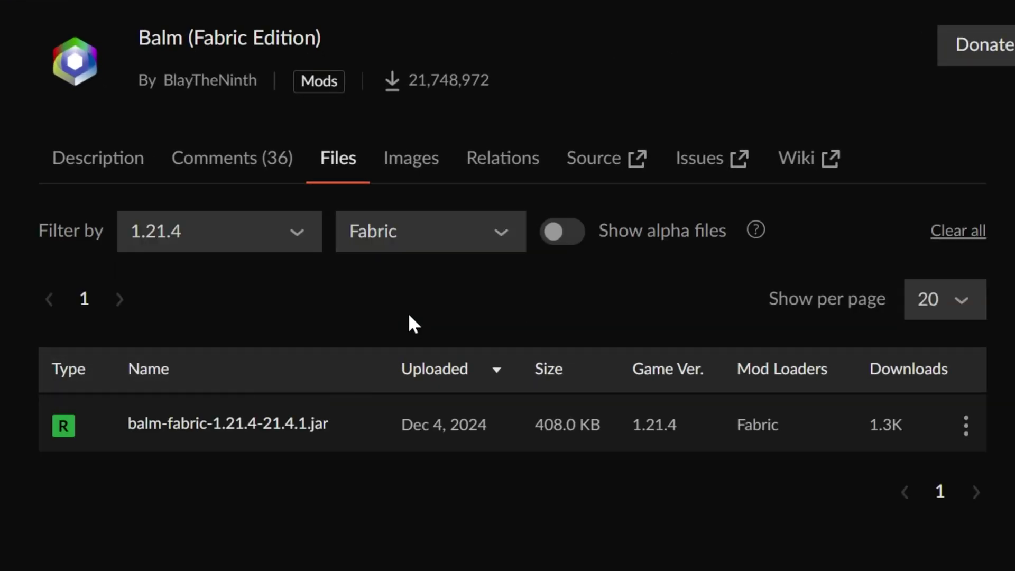
Download balm-fabric-1.21.4-21.4.1.jar and save it to the Downloads folder
left_click(951, 438)
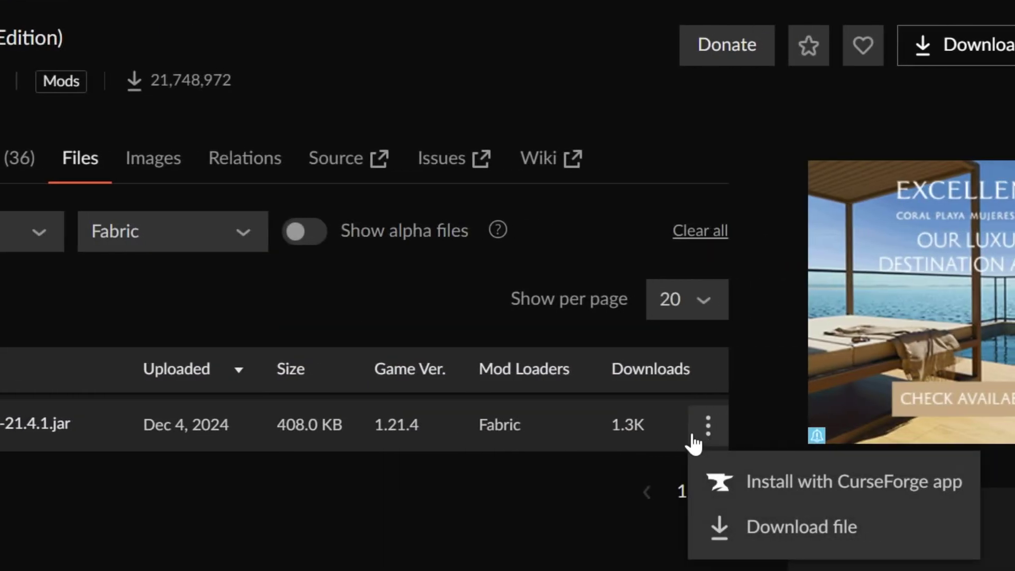
left_click(835, 543)
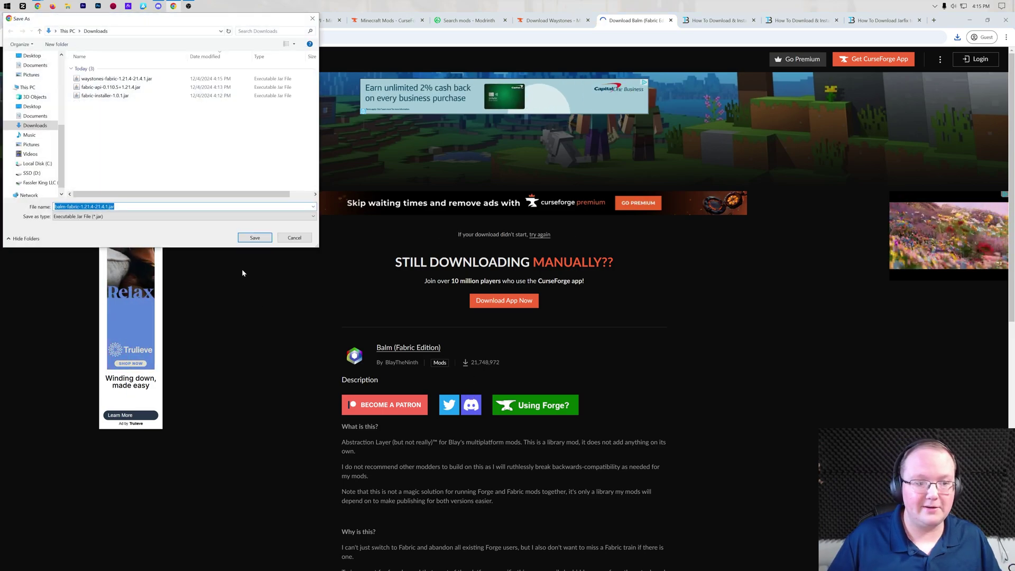
key("Return")
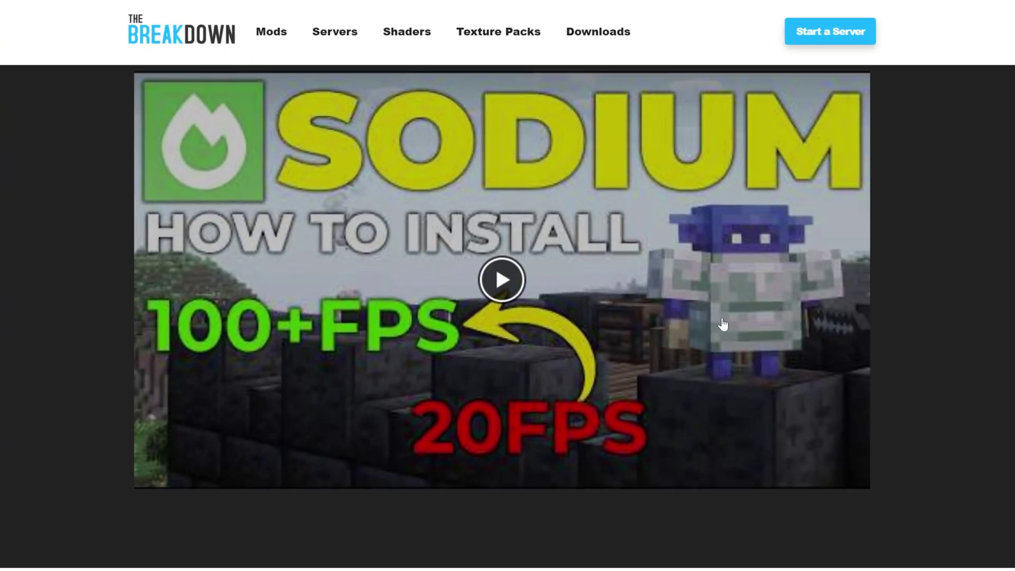
Follow the Sodium download link in the Breakdown guide to the Sodium mod page on Modrinth
scroll(723, 323, "down", 3)
scroll(693, 480, "down", 6)
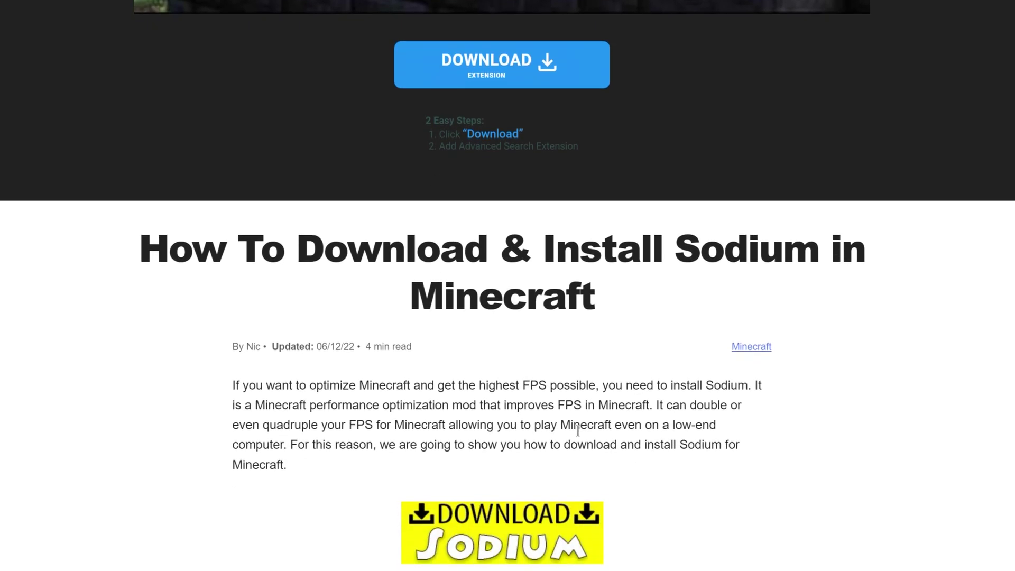
scroll(578, 431, "down", 1)
left_click(501, 469)
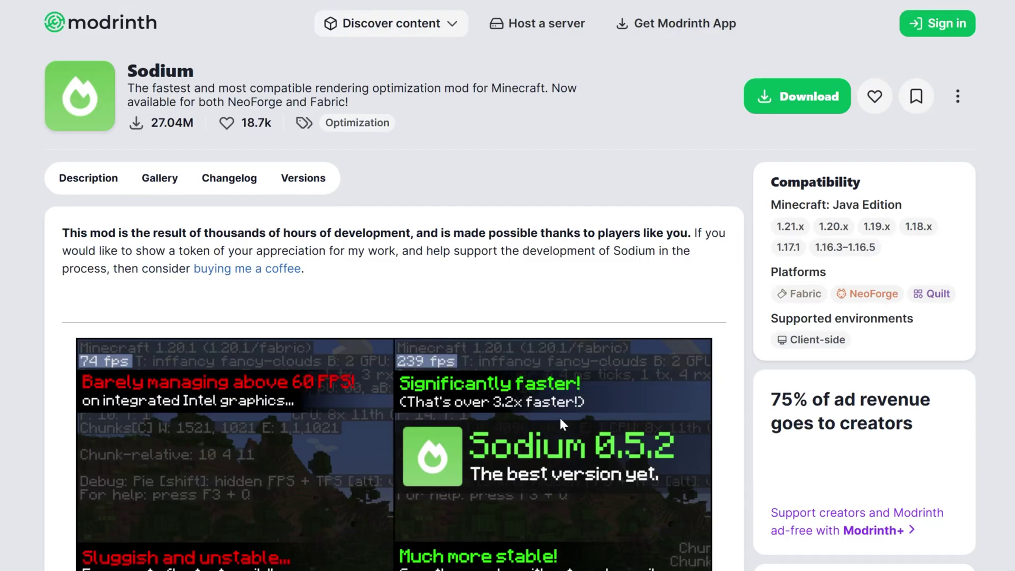
Show the Sodium versions and filter them by the Fabric platform and game version 1.21.4
scroll(413, 298, "down", 1)
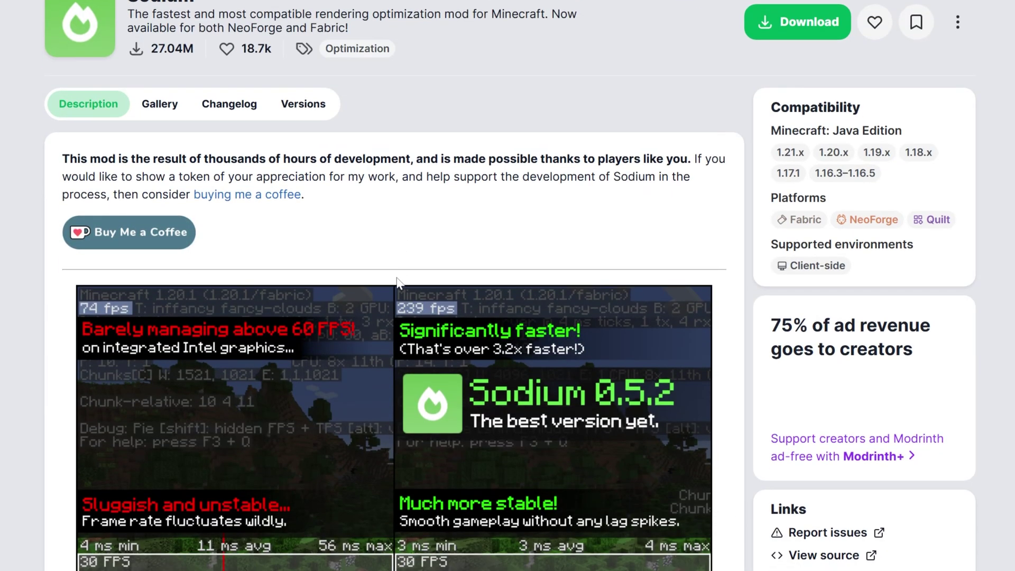
left_click(309, 108)
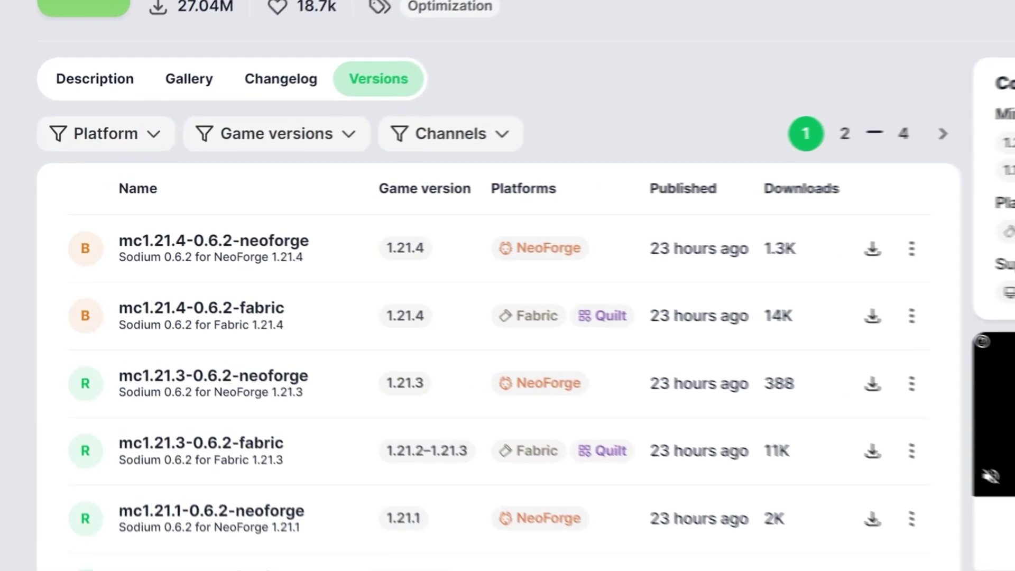
left_click(118, 139)
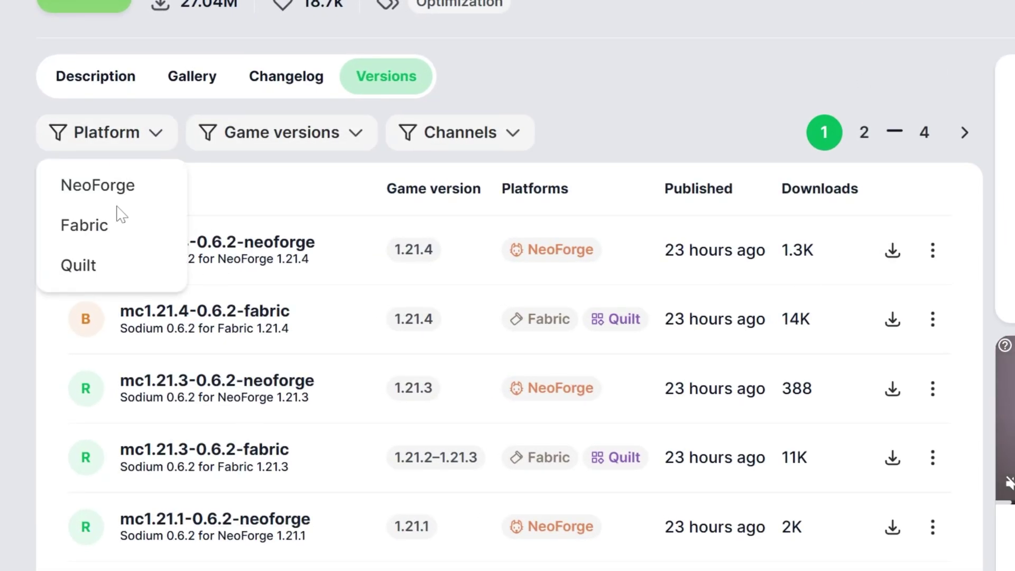
left_click(117, 226)
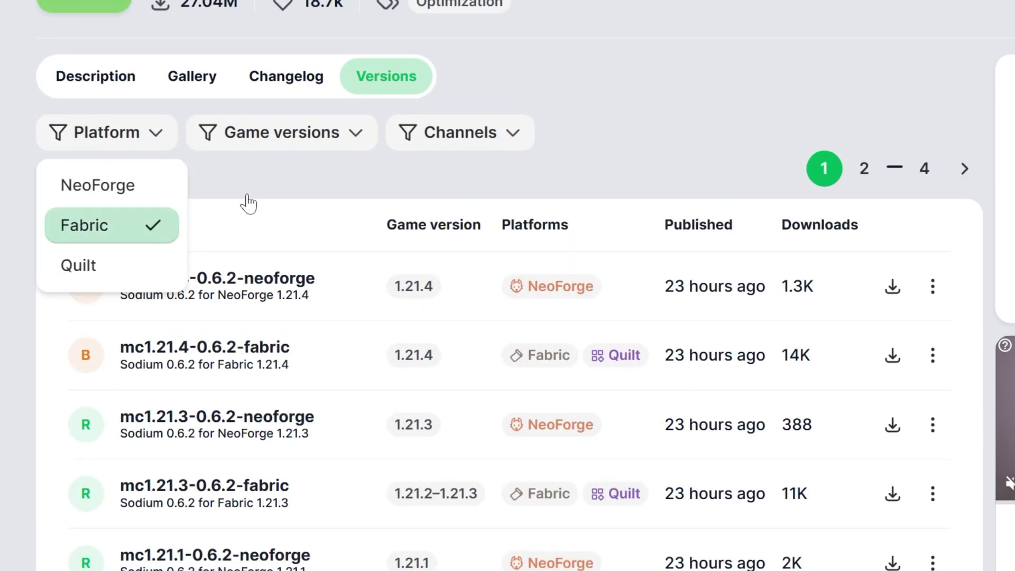
left_click(317, 142)
left_click(309, 234)
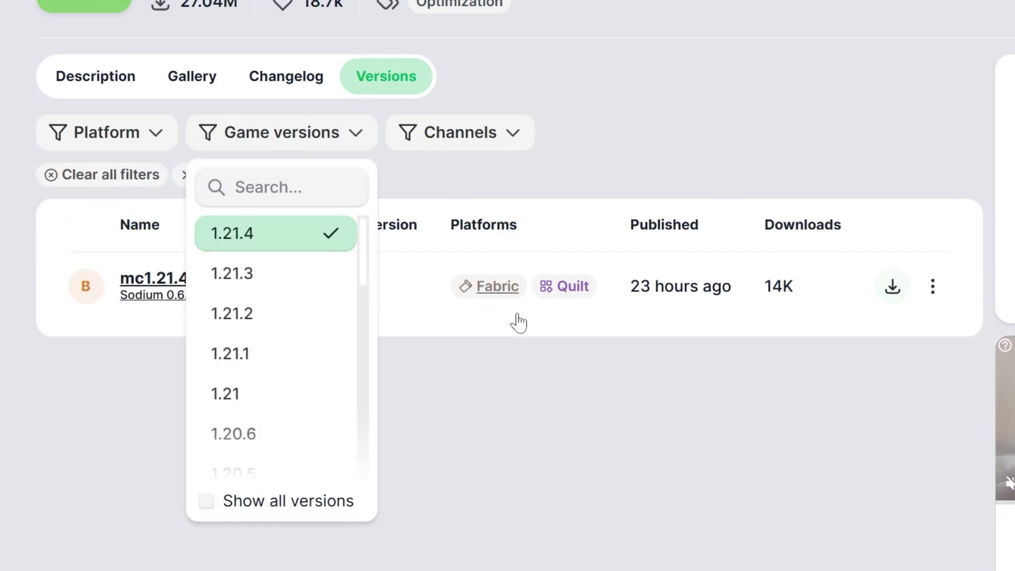
left_click(506, 423)
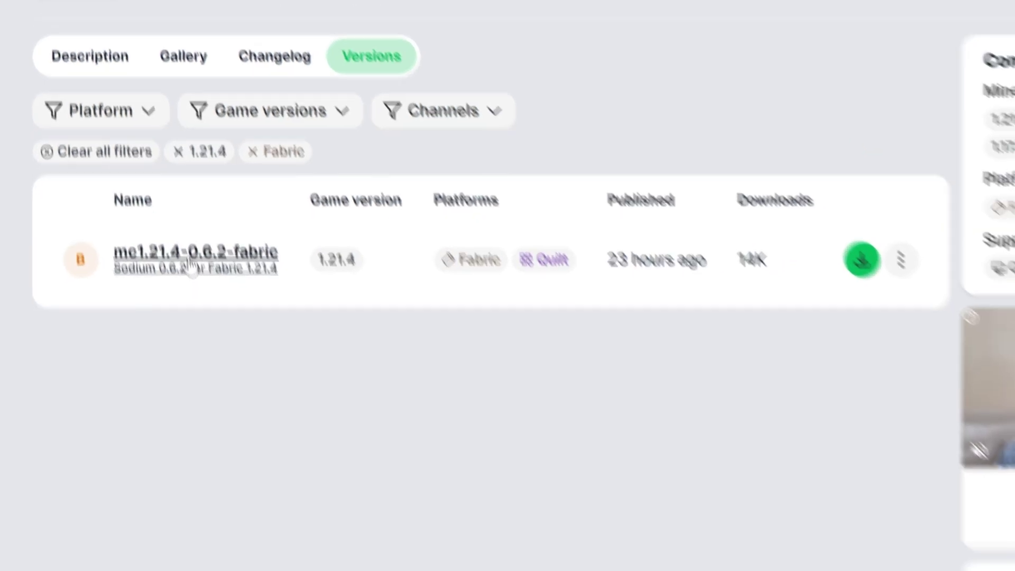
Open the Sodium 0.6.2 for Fabric 1.21.4 version, download its jar file and save it to the Downloads folder
left_click(211, 291)
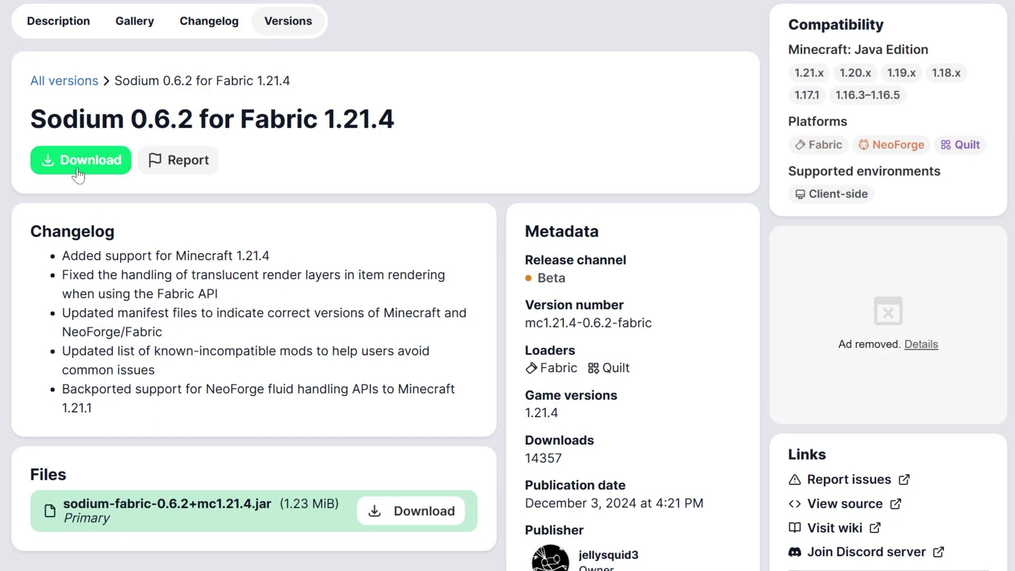
left_click(98, 160)
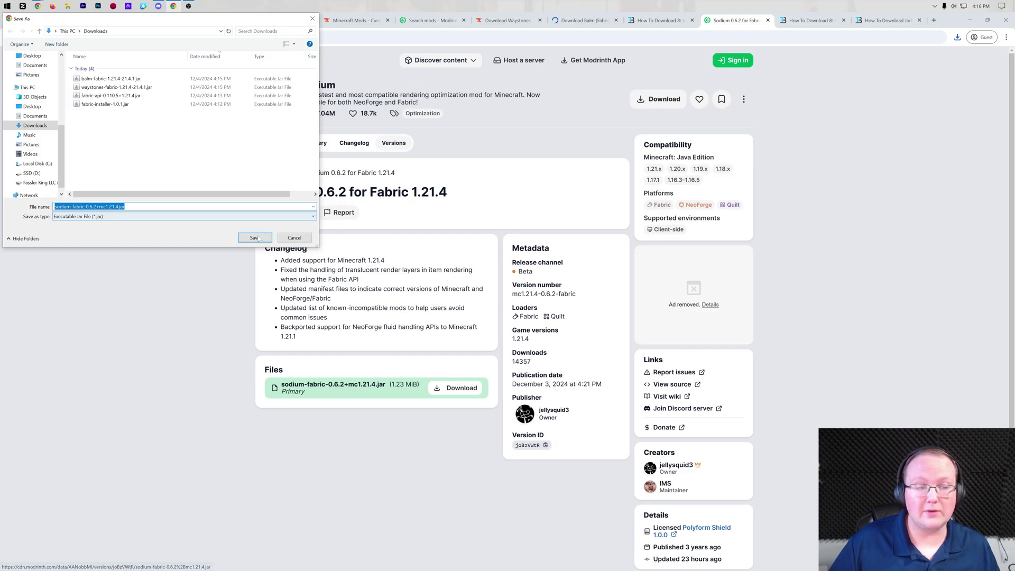
left_click(255, 238)
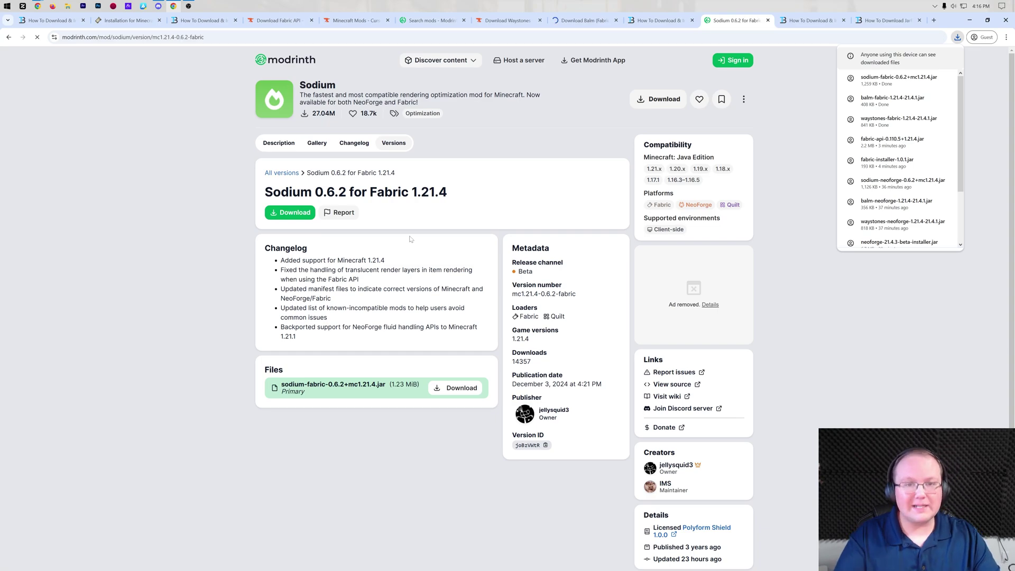
Move the downloaded Fabric installer and four mod files from the Downloads folder to the desktop, placing the installer apart from the mods
left_click(809, 20)
key("super+d")
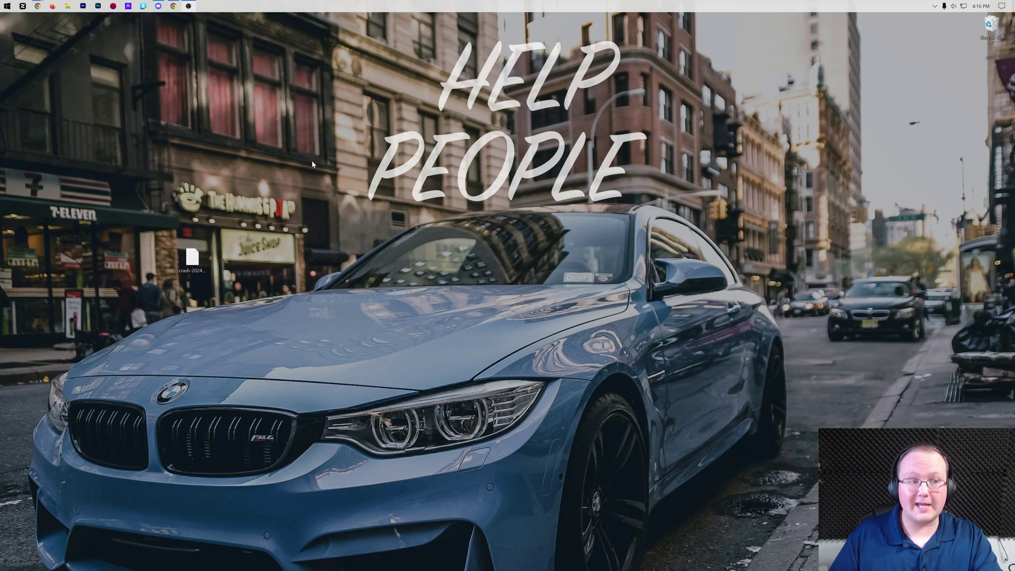
left_click(69, 9)
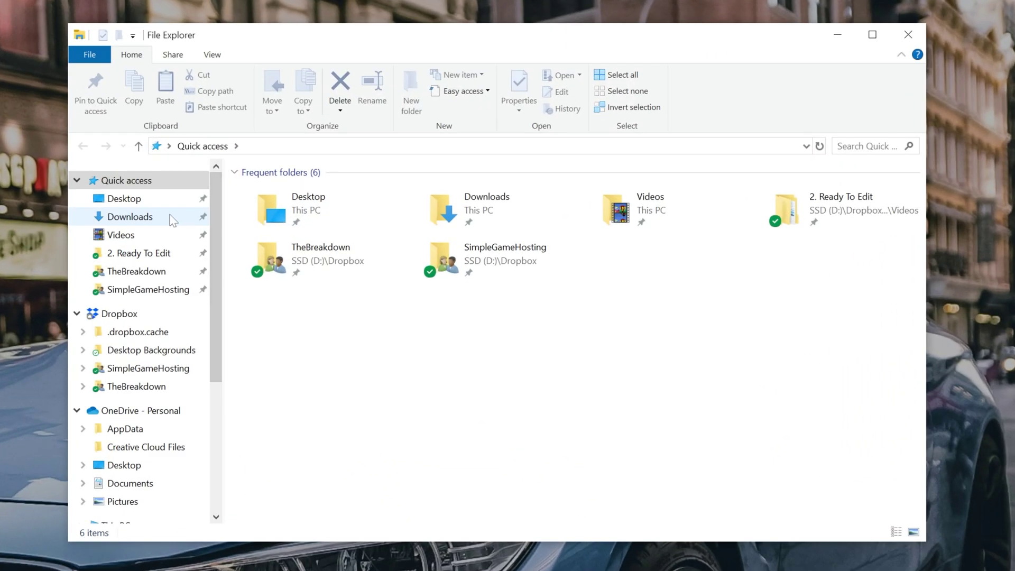
left_click(130, 217)
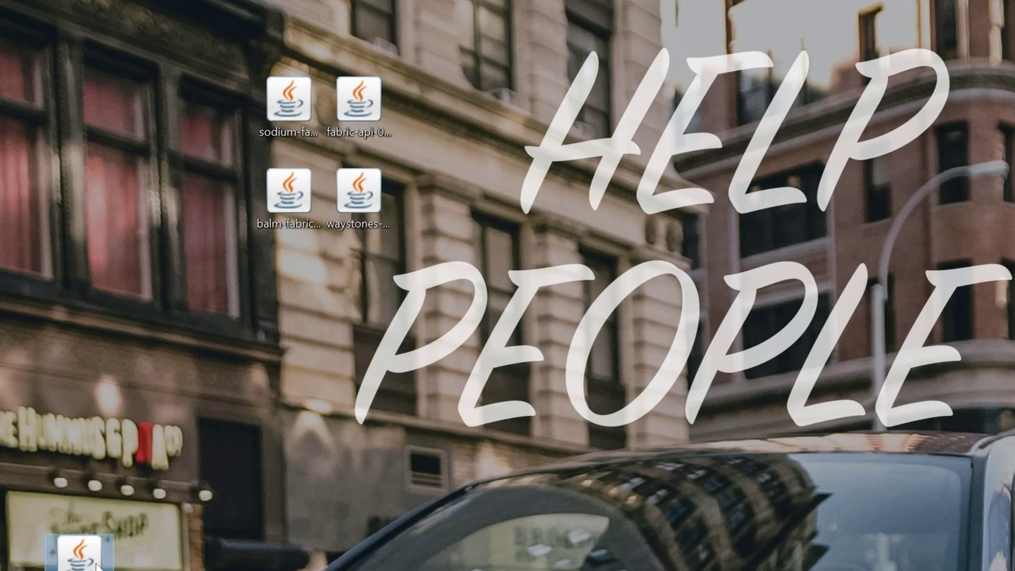
left_click_drag(80, 553, 149, 101)
left_click(381, 465)
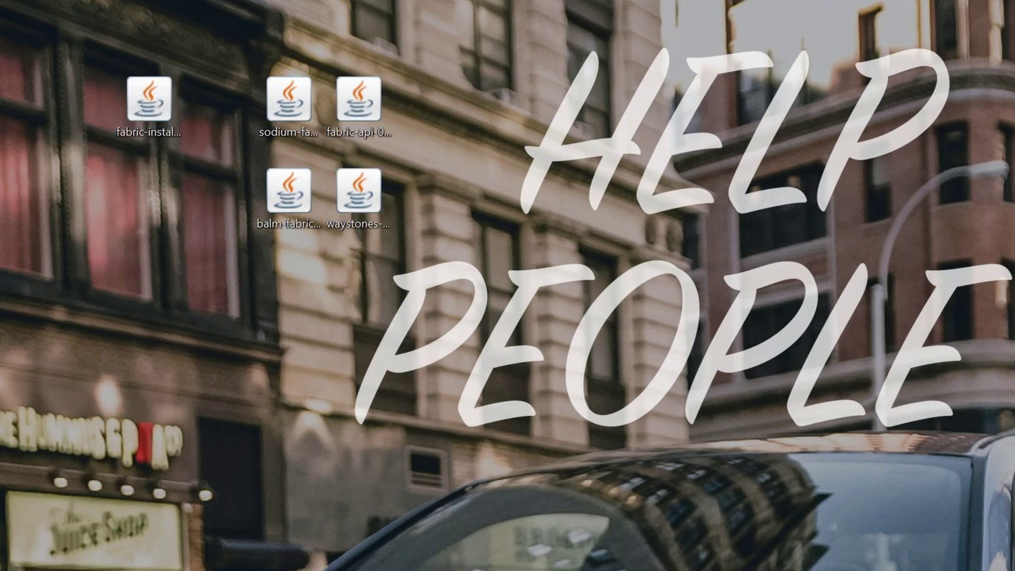
Choose Java(TM) Platform SE binary as the app for opening the Fabric installer jar on the desktop
right_click(141, 95)
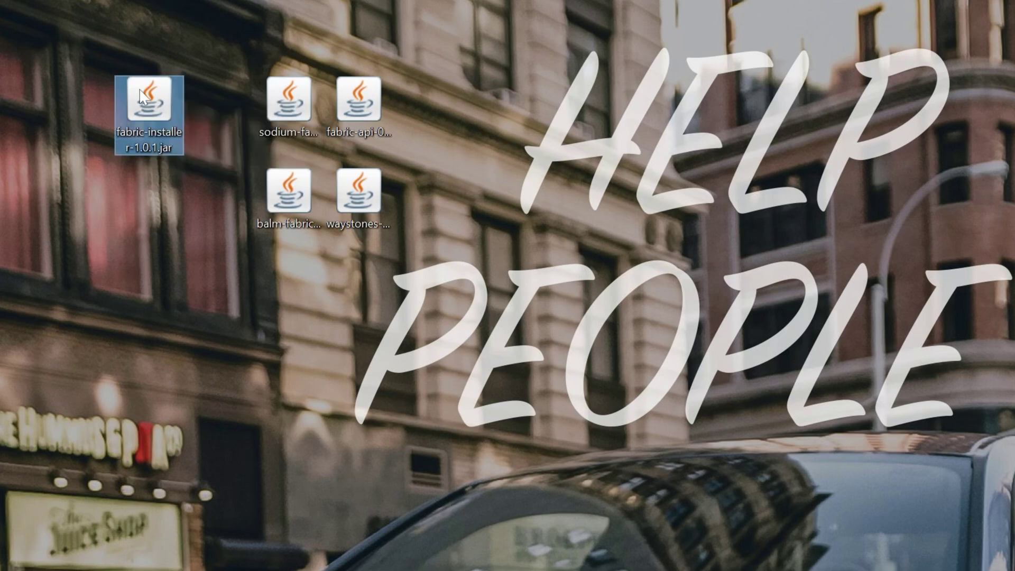
left_click(212, 252)
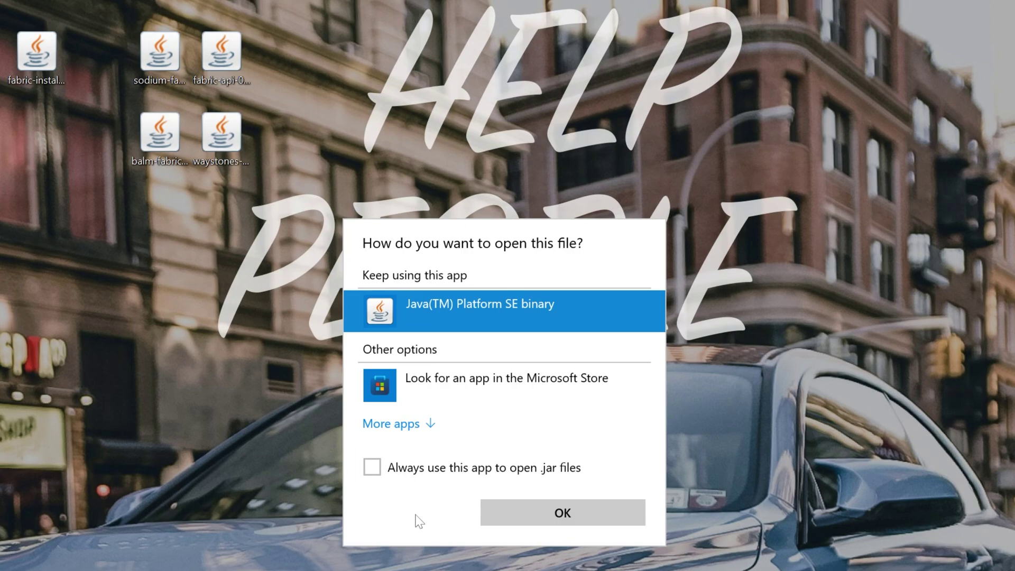
left_click(563, 513)
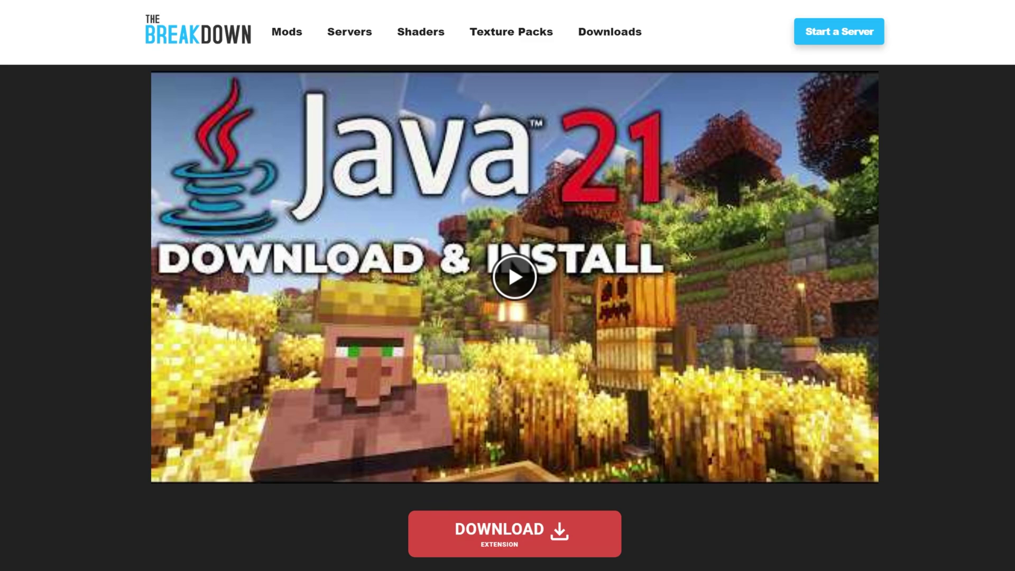
Look through The Breakdown's guide on downloading and installing Java for Minecraft mods and servers
scroll(30, 341, "down", 5)
left_click_drag(266, 495, 562, 511)
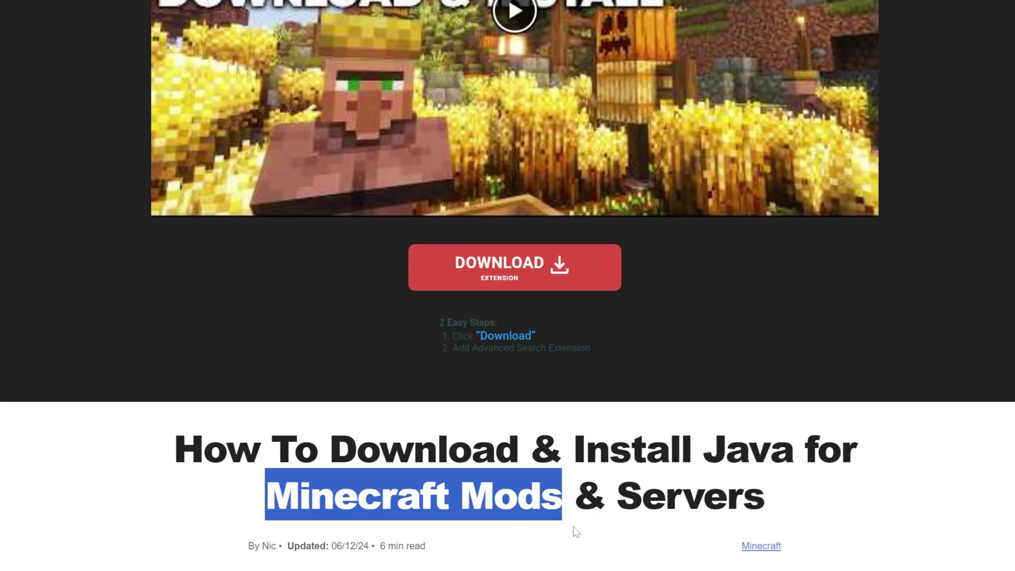
scroll(576, 529, "down", 18)
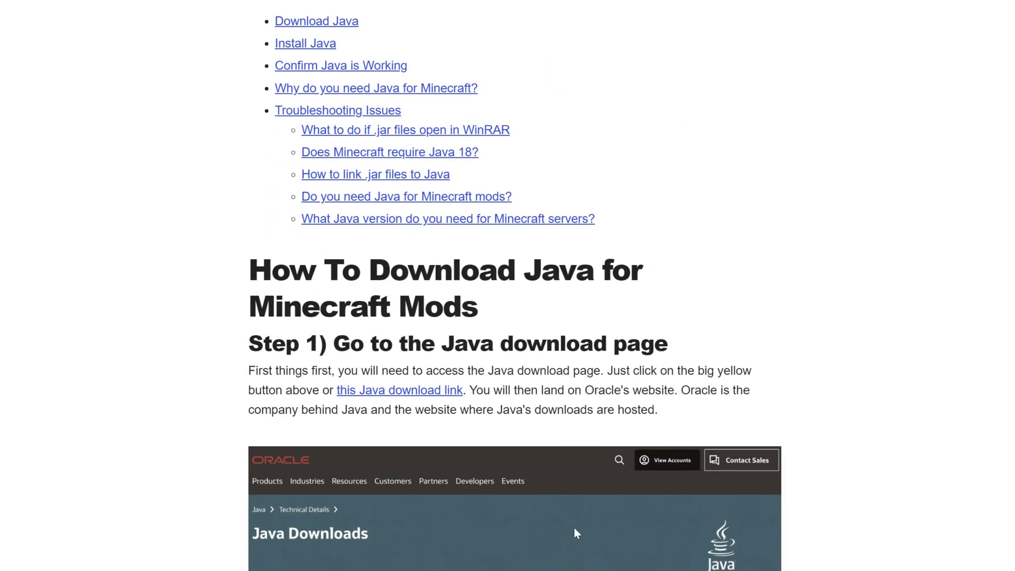
scroll(573, 527, "up", 4)
scroll(358, 337, "up", 20)
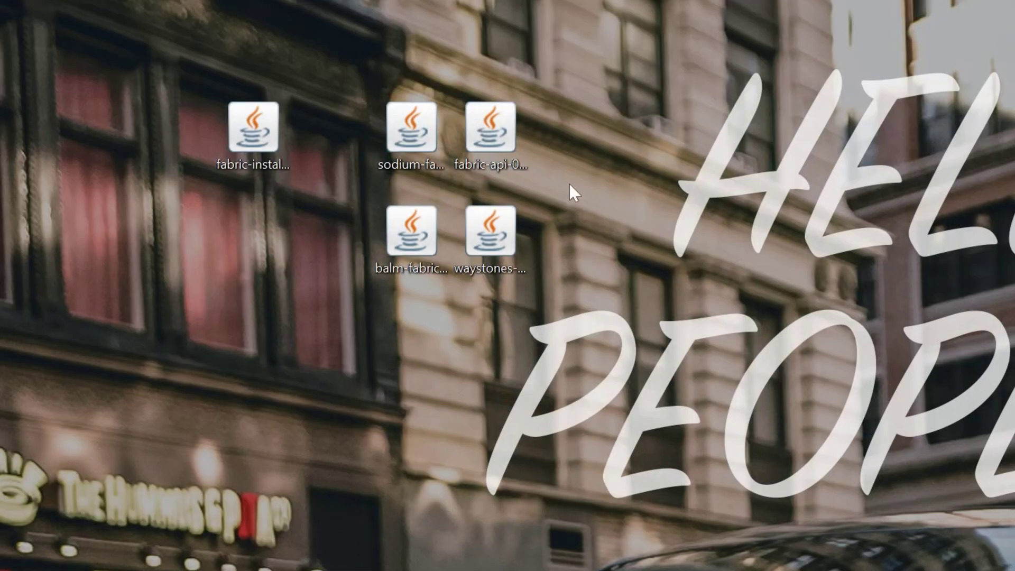
Open the Fabric installer jar from the desktop with Java(TM) Platform SE binary
right_click(267, 122)
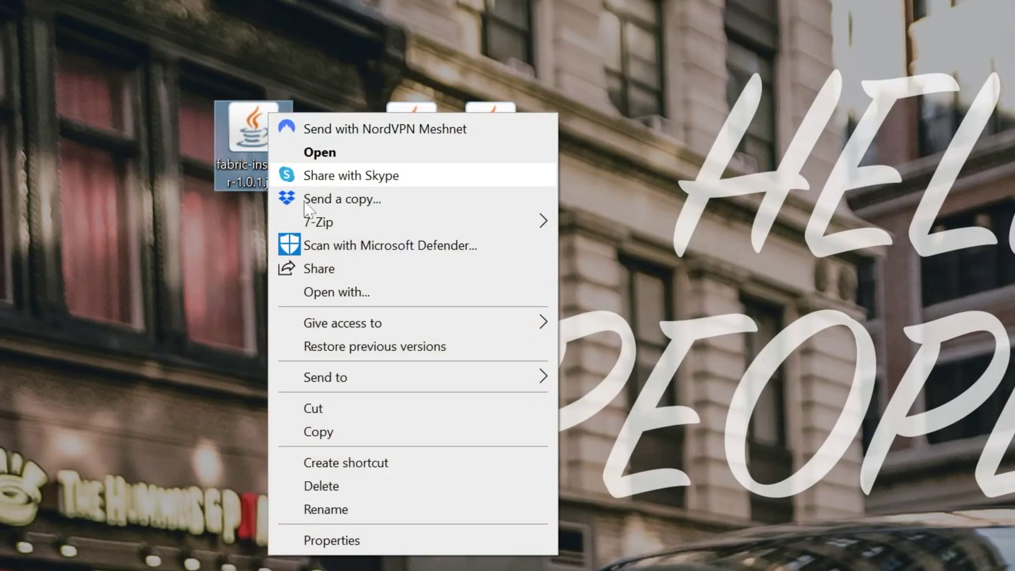
left_click(337, 292)
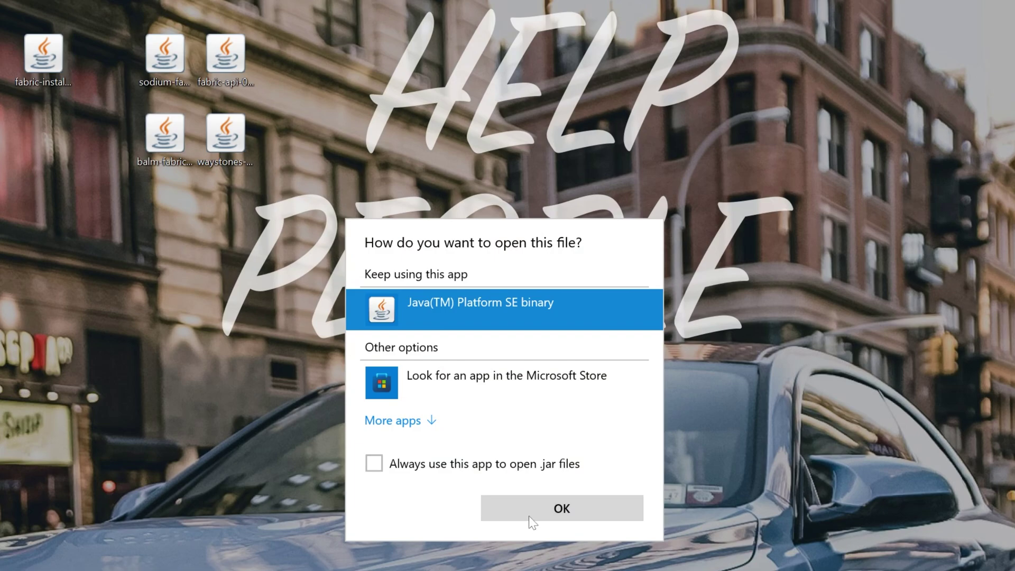
left_click(529, 516)
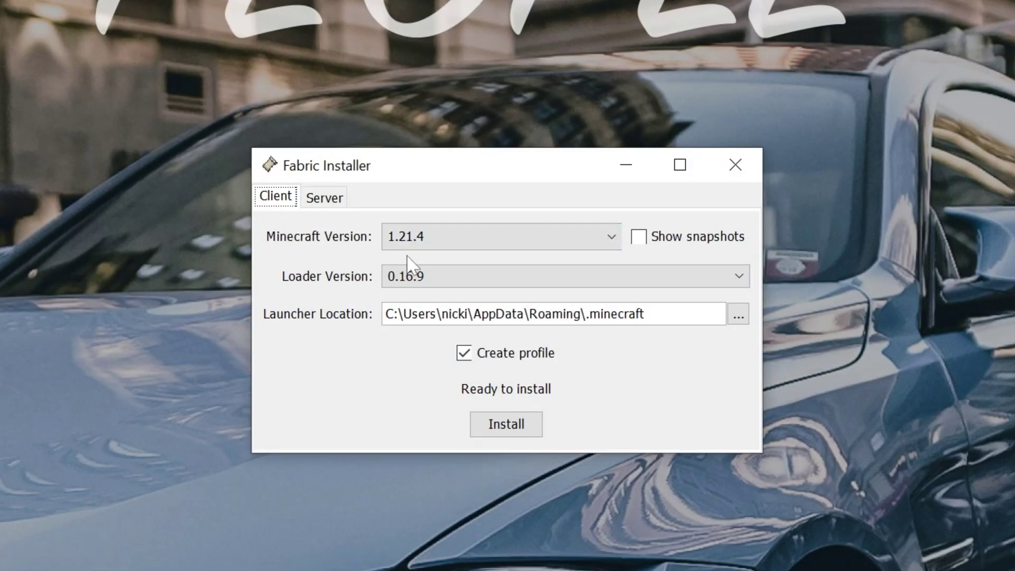
Install the Fabric client for Minecraft 1.21.4 with loader 0.16.9, then close the installer and move its jar to the Recycle Bin
left_click(539, 422)
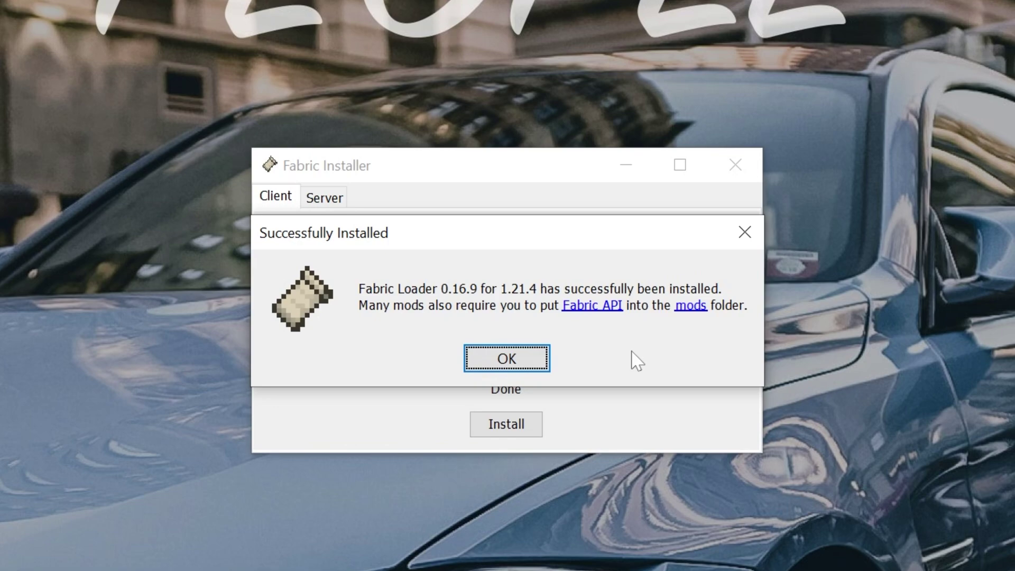
left_click(544, 356)
left_click(736, 165)
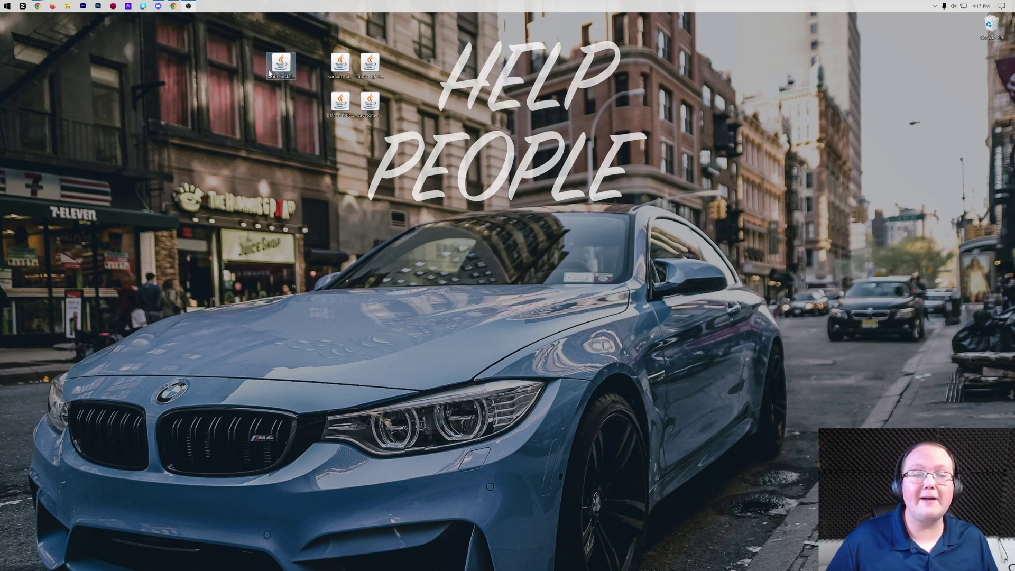
left_click_drag(269, 72, 988, 25)
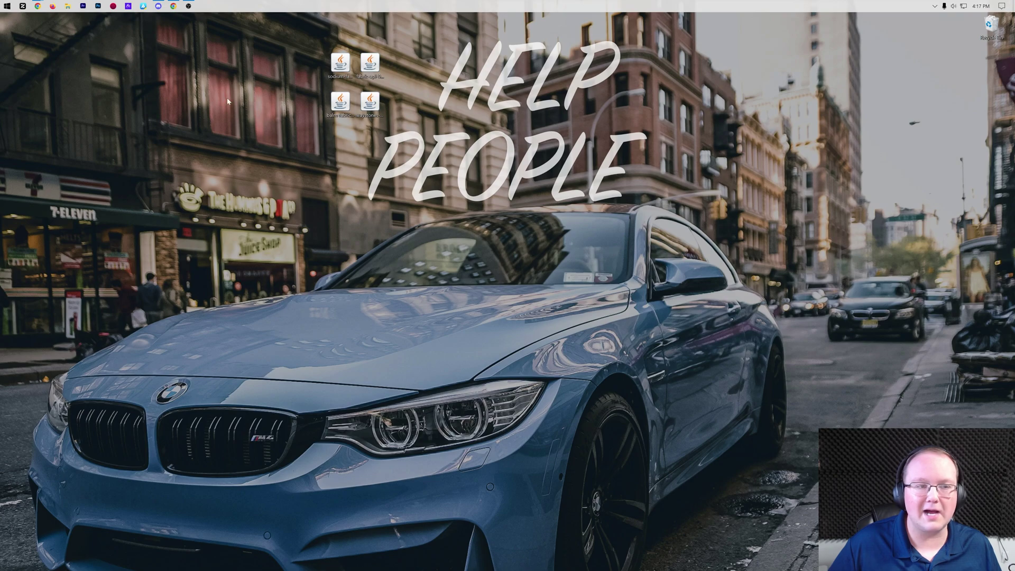
Switch to the Minecraft Launcher and include modded versions in the Java Edition installations list
key("super")
left_click(148, 47)
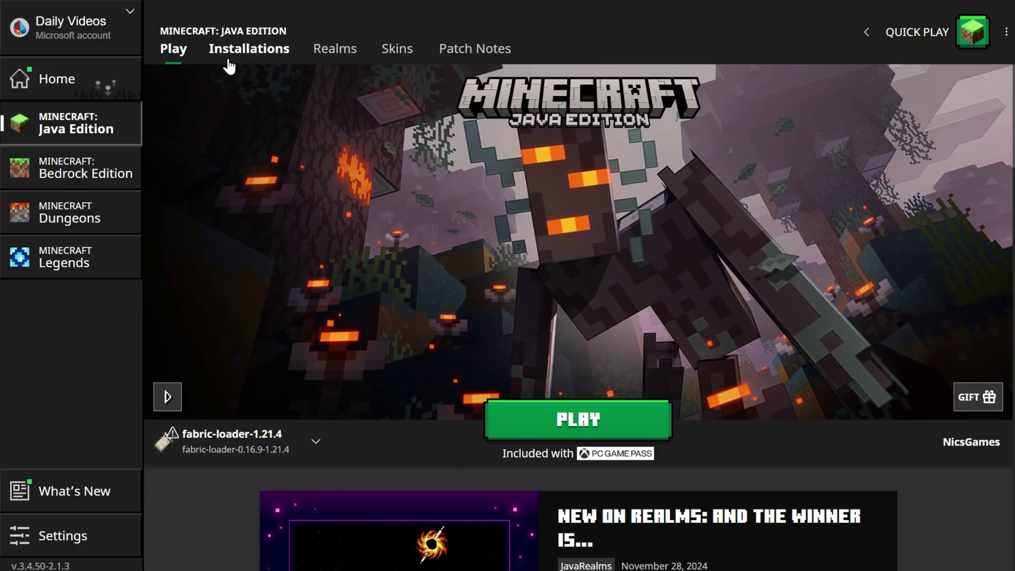
left_click(228, 63)
left_click(870, 104)
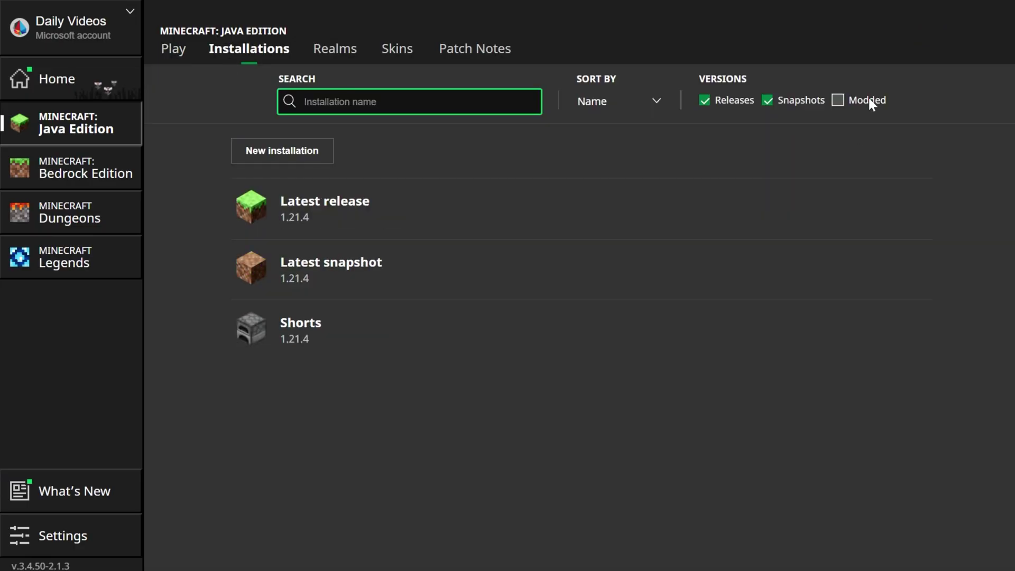
left_click(870, 101)
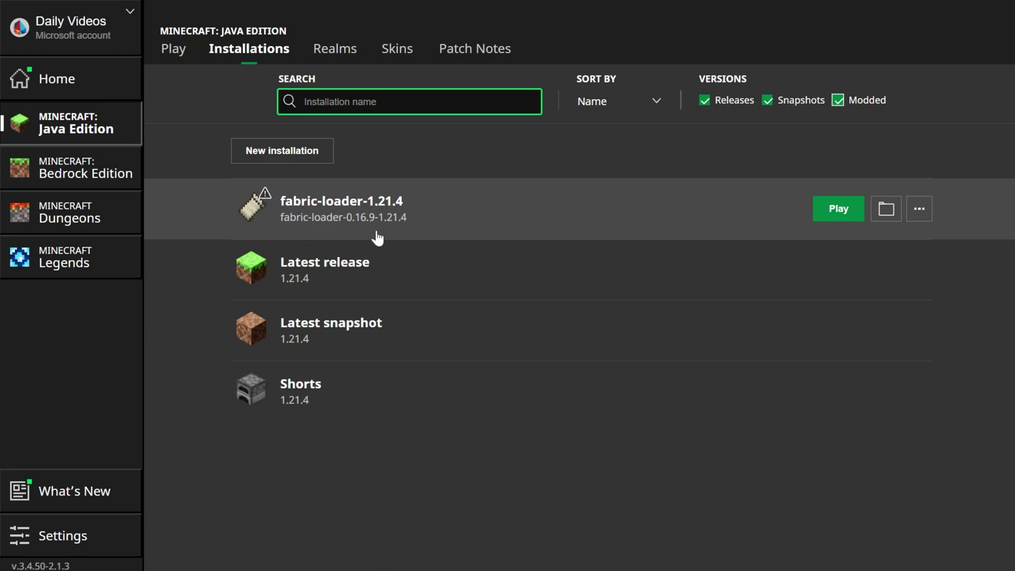
Start a new installation named SimpleGameHosting.com using the version release fabric-loader-0.16.9-1.21.4
left_click(307, 154)
left_click(389, 160)
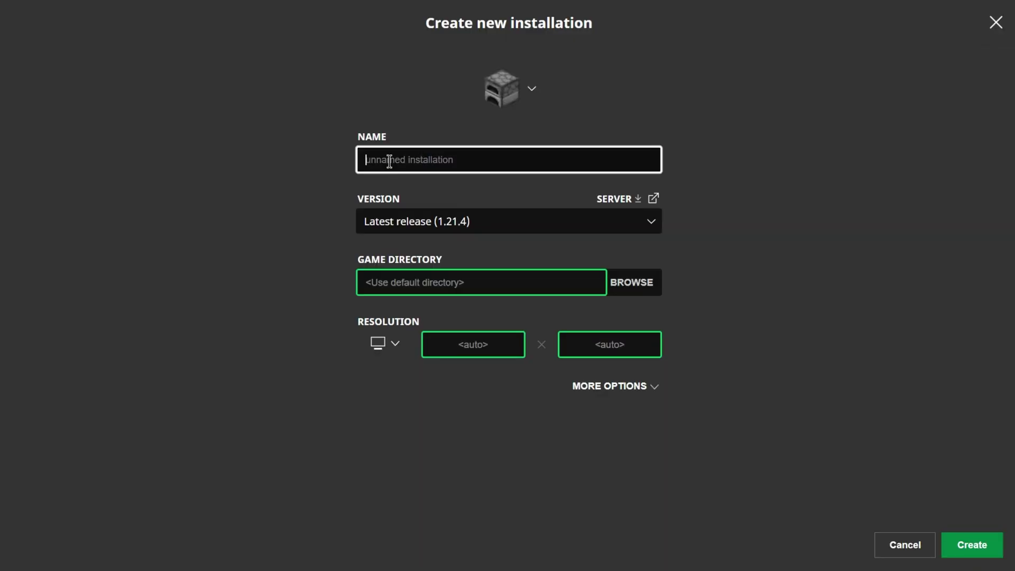
type("SimpleGameHosting.com")
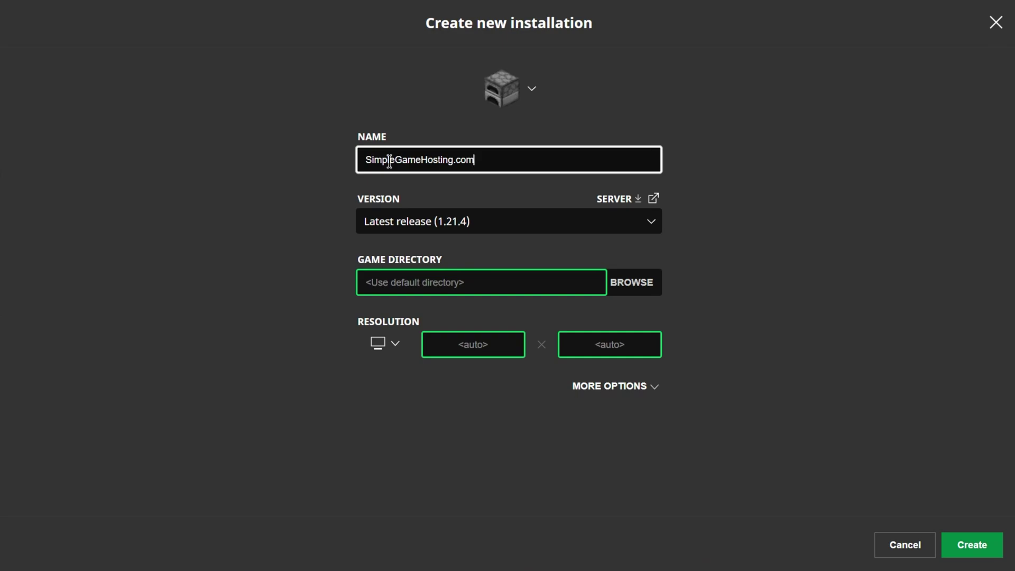
left_click(440, 217)
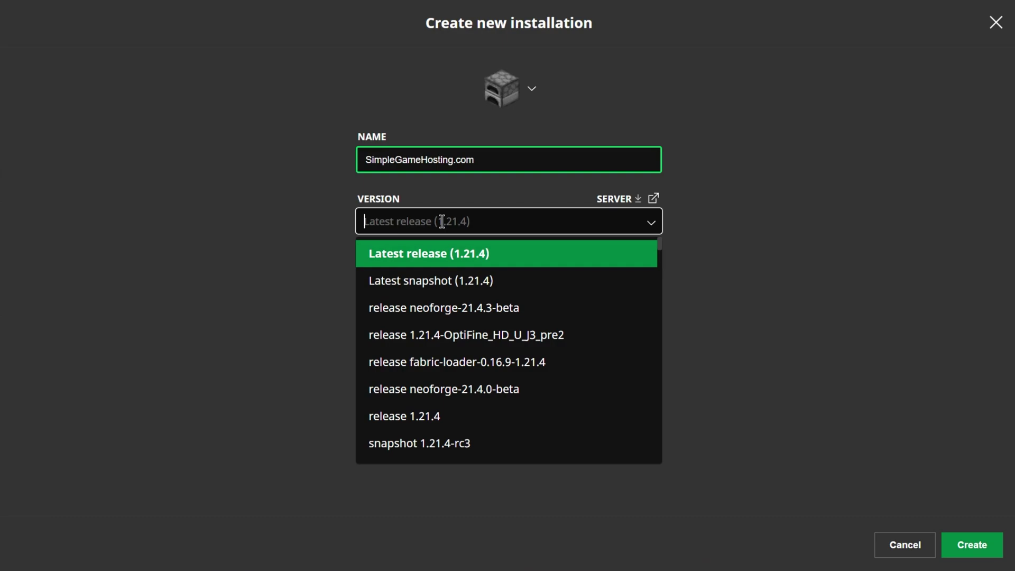
type("fabri")
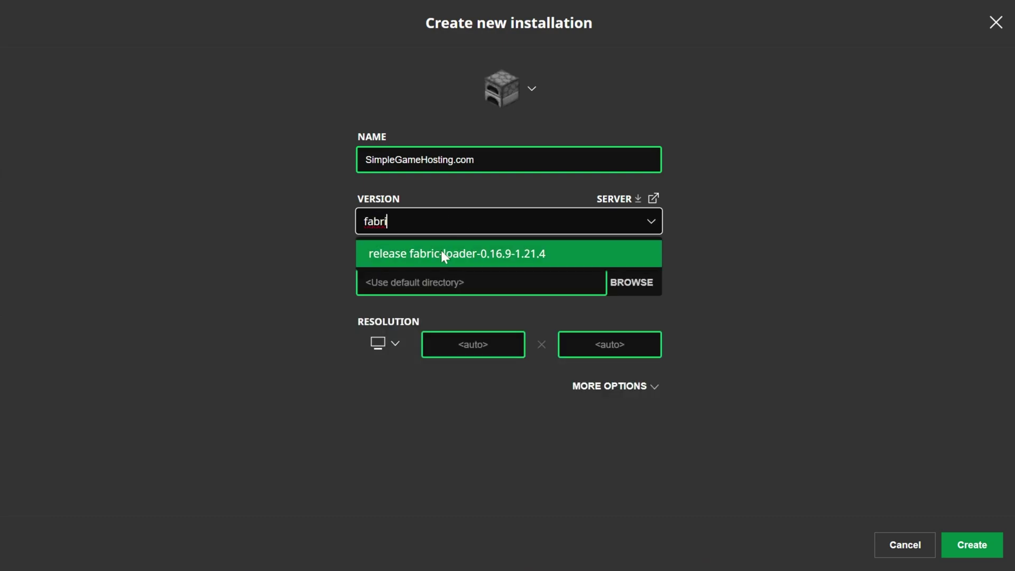
left_click(505, 264)
Set the new installation's resolution to 2560x1440 and create it
left_click(394, 372)
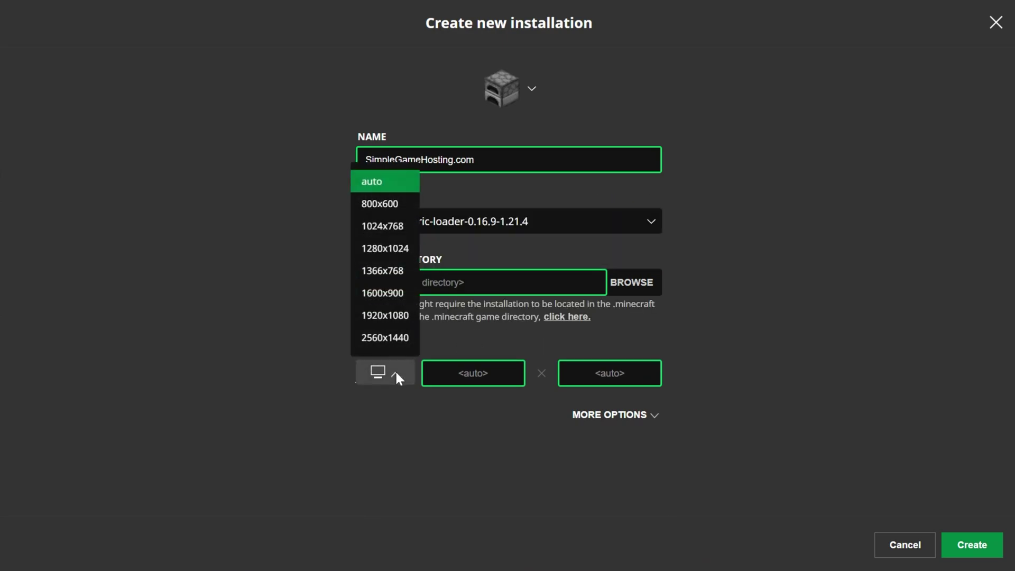
left_click(385, 338)
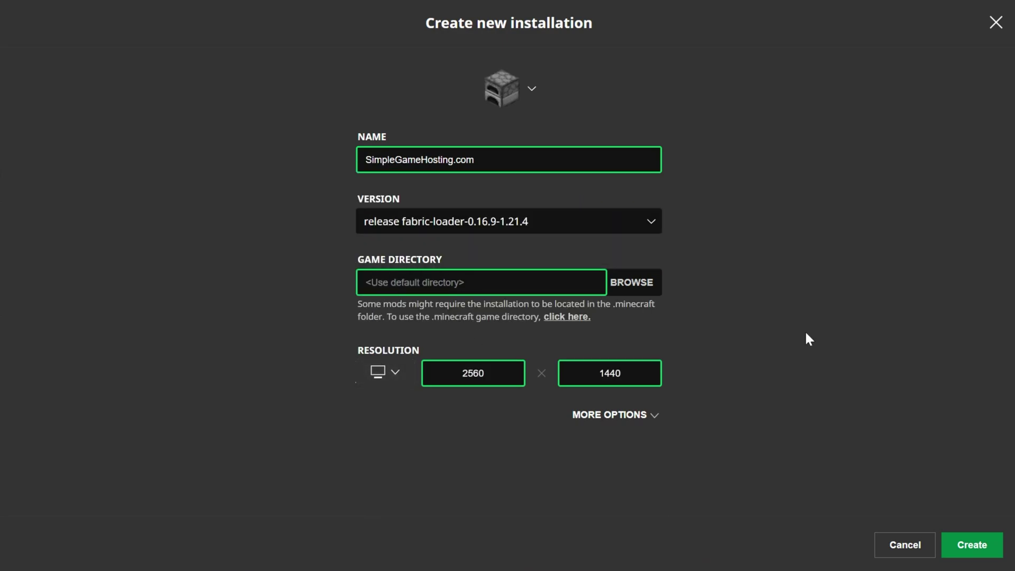
left_click(948, 545)
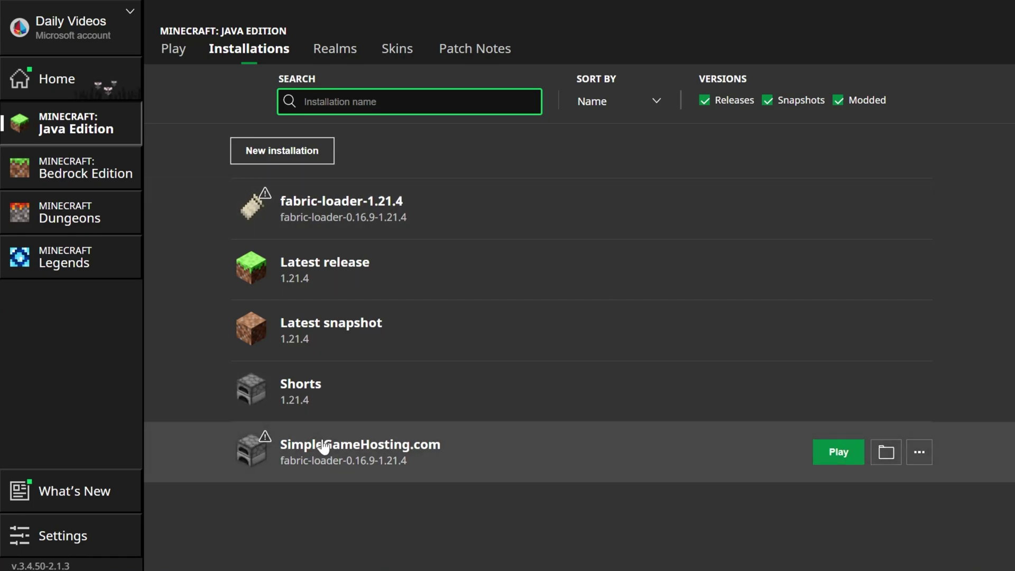
Open the game folder of the fabric-loader-1.21.4 installation and create a folder named mods in it
left_click(894, 210)
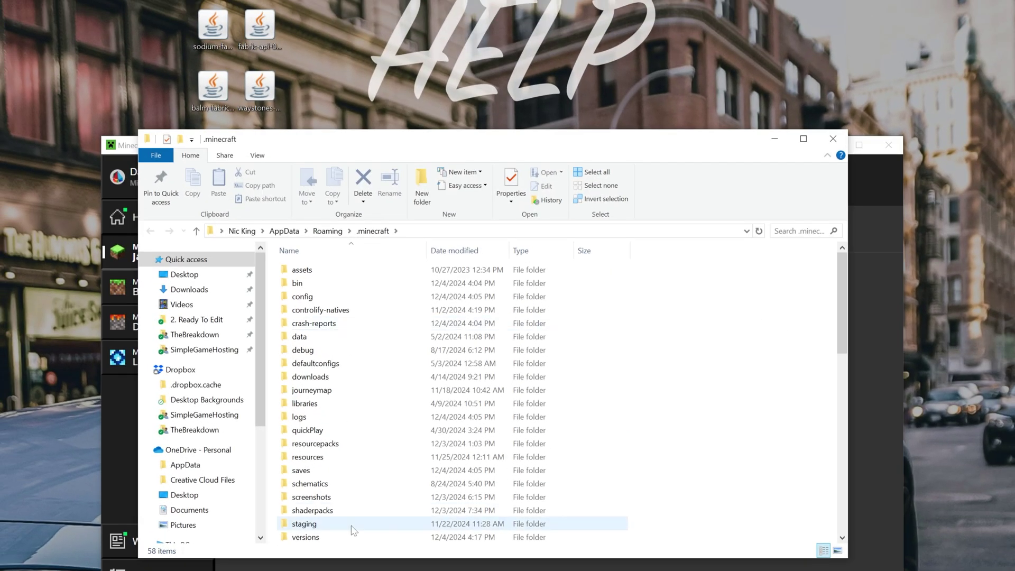
right_click(273, 270)
mouse_move(370, 427)
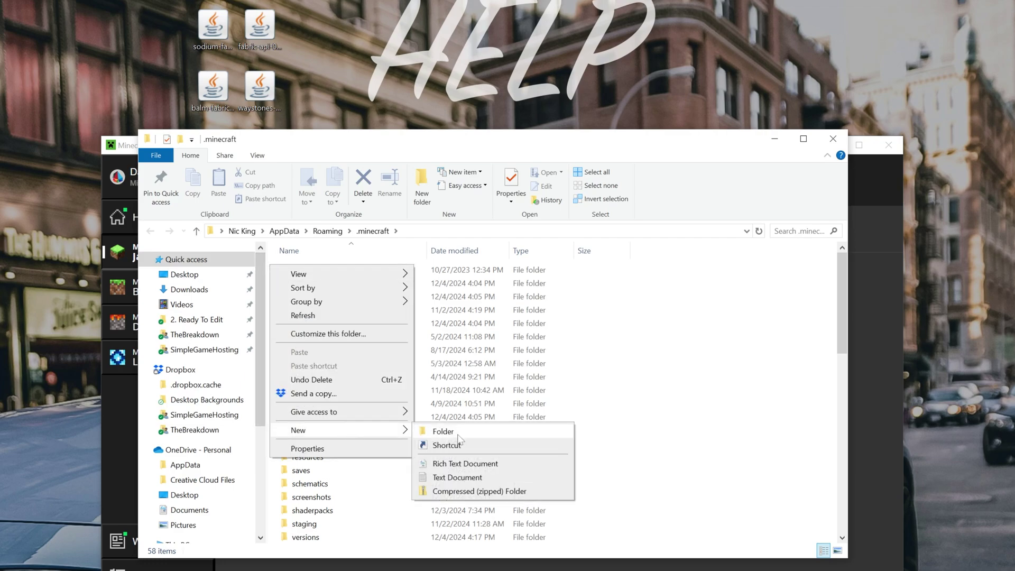
left_click(458, 433)
type("mods")
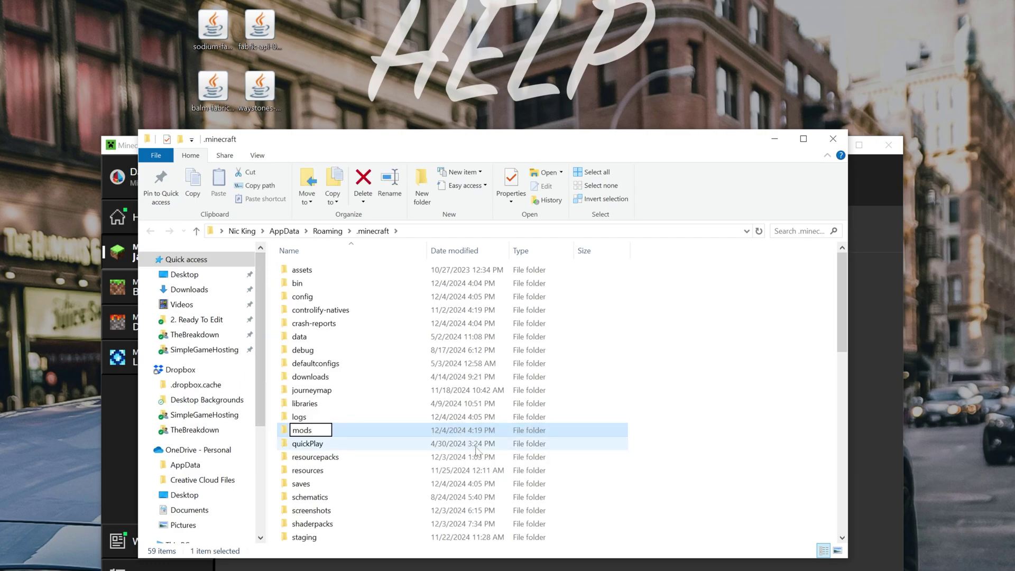
Move the Sodium, Fabric API, Balm and Waystones jar files from the desktop into the mods folder and close the folder window
double_click(395, 434)
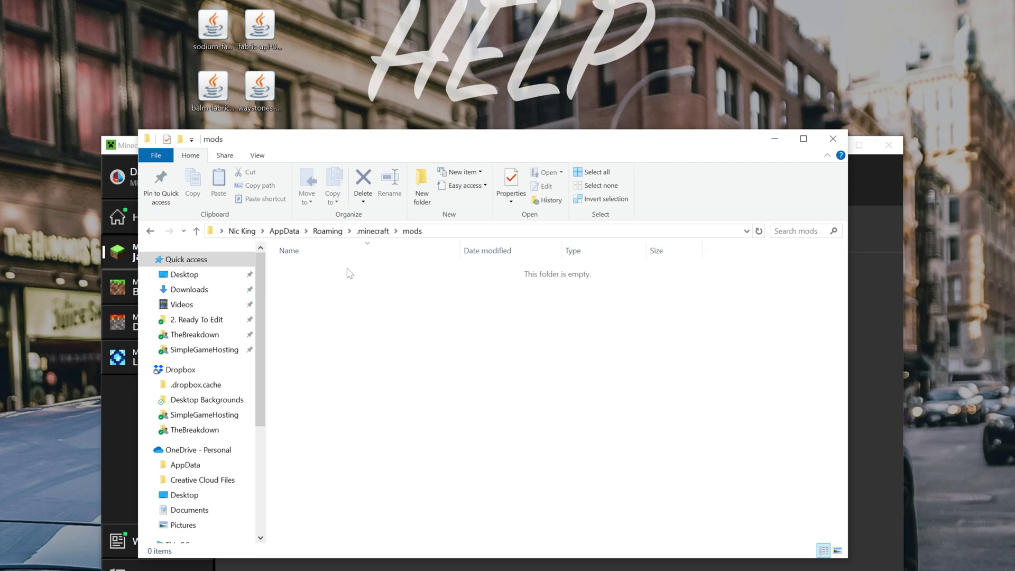
left_click_drag(295, 18, 423, 316)
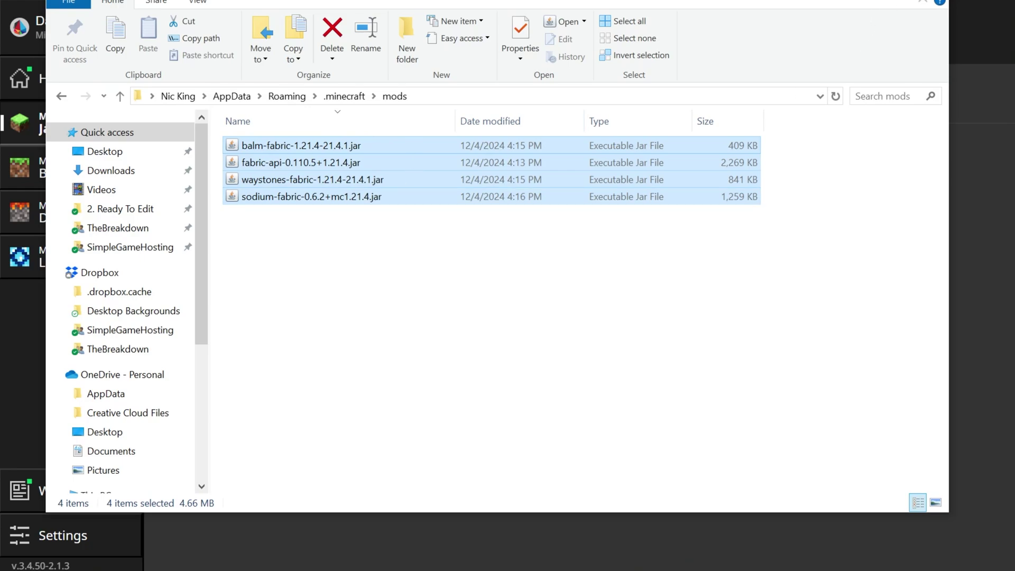
key("alt+F4")
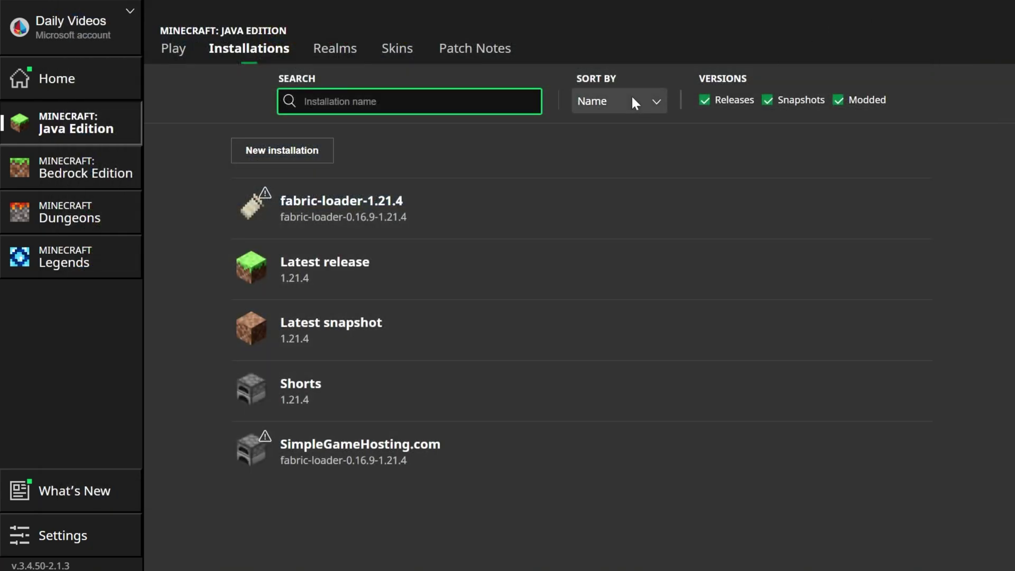
Launch Minecraft from the SimpleGameHosting.com installation, accepting the modded-installation warning
mouse_move(350, 210)
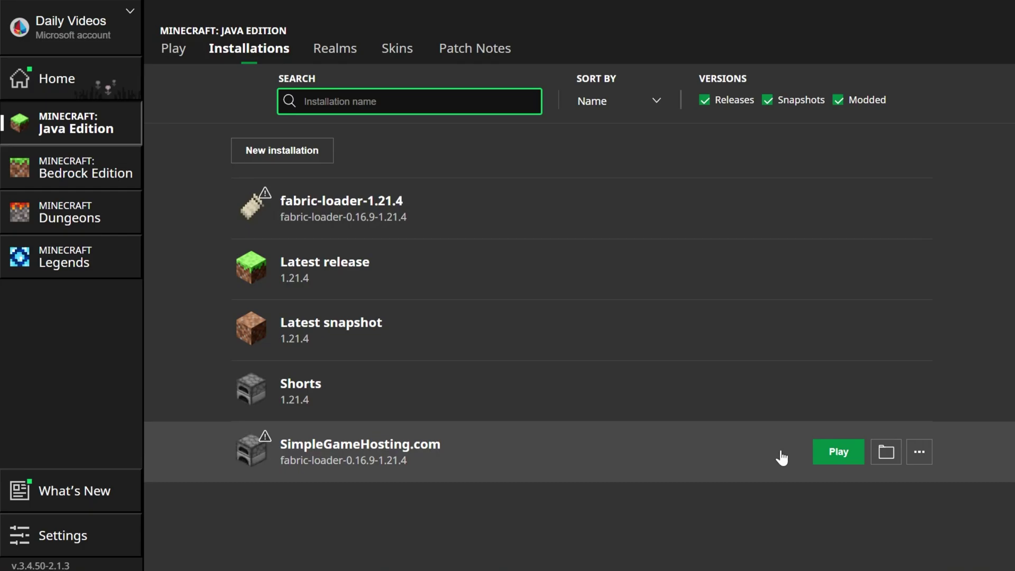
left_click(828, 449)
left_click(705, 371)
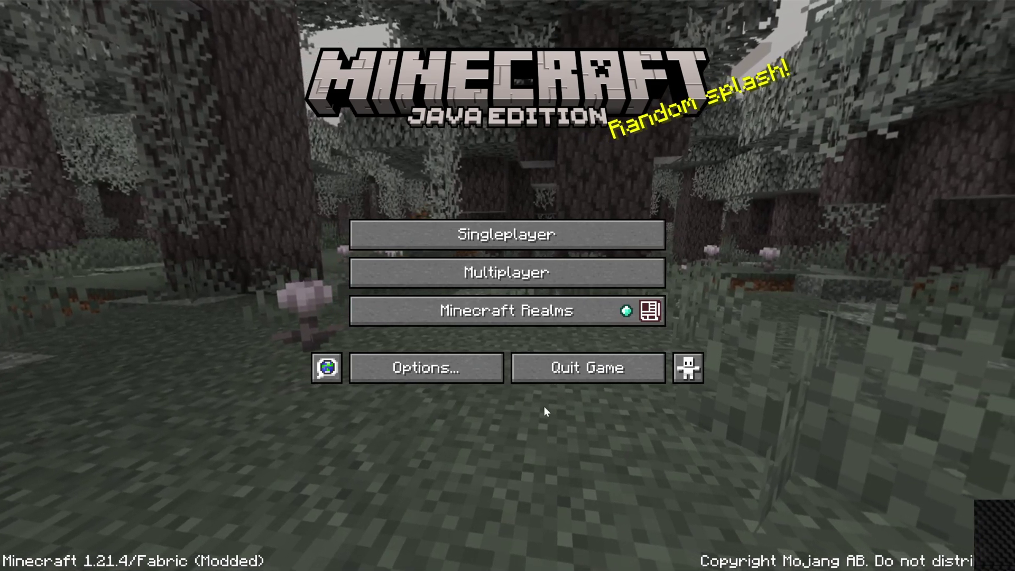
Examine the General, Quality, Performance and Advanced pages of Sodium's video settings and return to the title screen
left_click(374, 367)
left_click(381, 206)
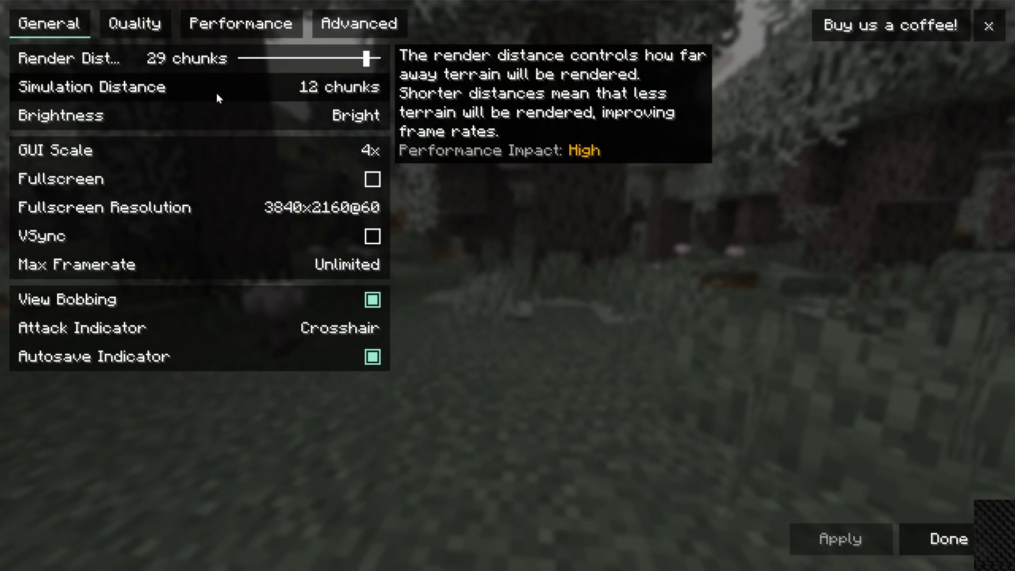
left_click(217, 27)
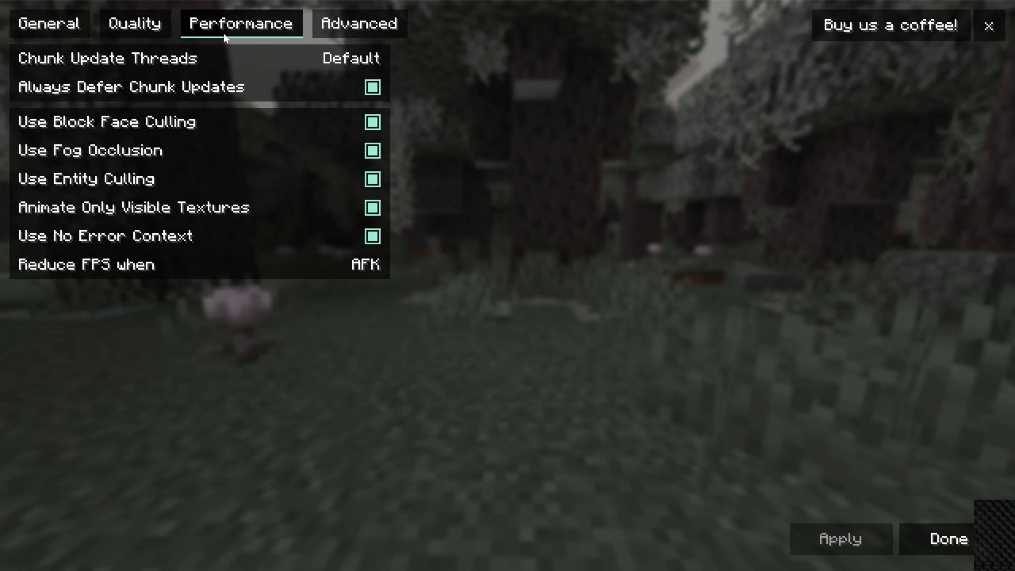
left_click(354, 29)
left_click(240, 23)
left_click(132, 23)
left_click(241, 23)
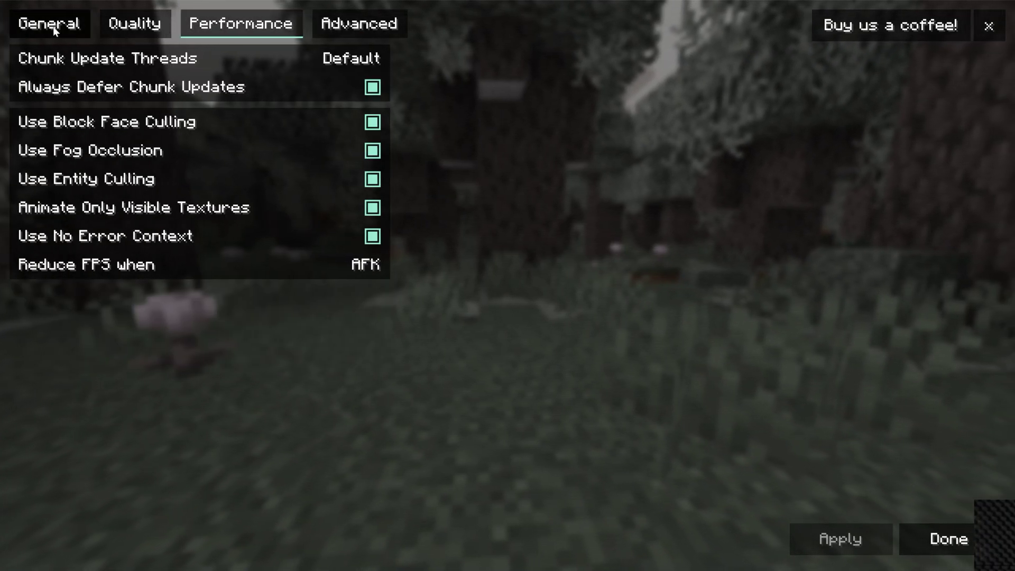
left_click(16, 27)
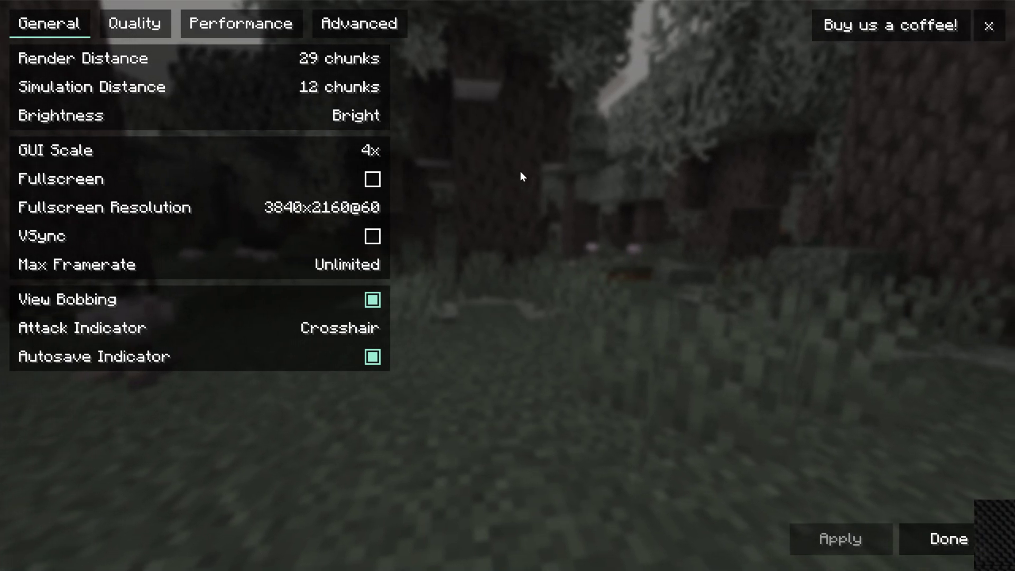
key("Escape")
key("Escape")
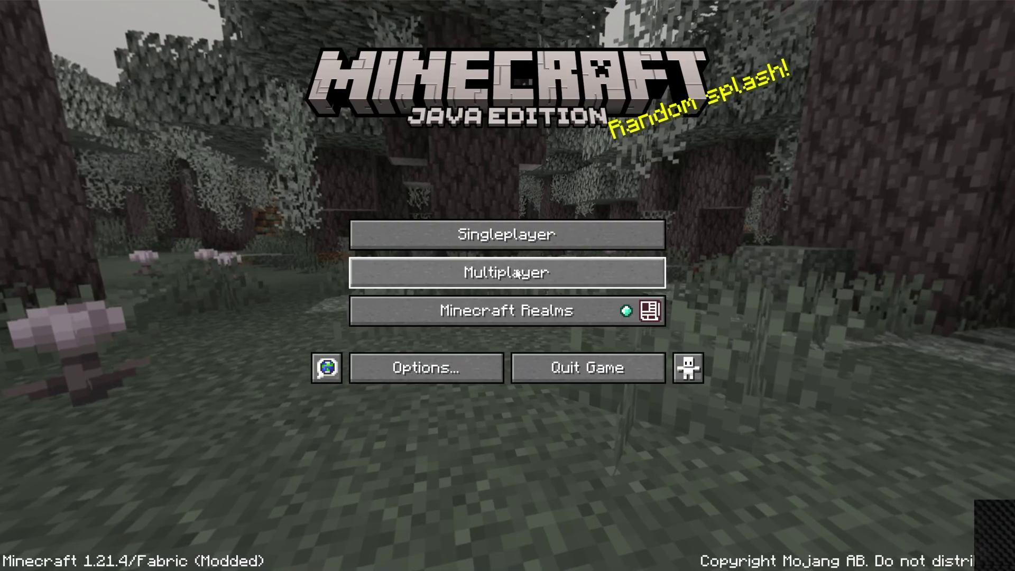
Load the existing singleplayer world and place the dark waystone from the second hotbar slot on the grass in front of the giant mushroom
left_click(507, 240)
left_click(482, 124)
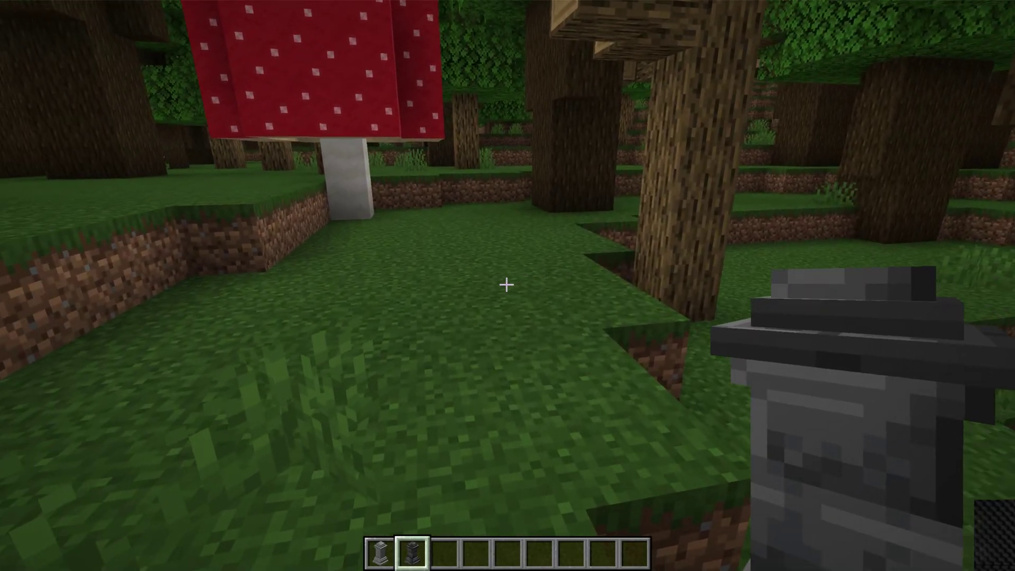
right_click(508, 286)
type("w")
key("Escape")
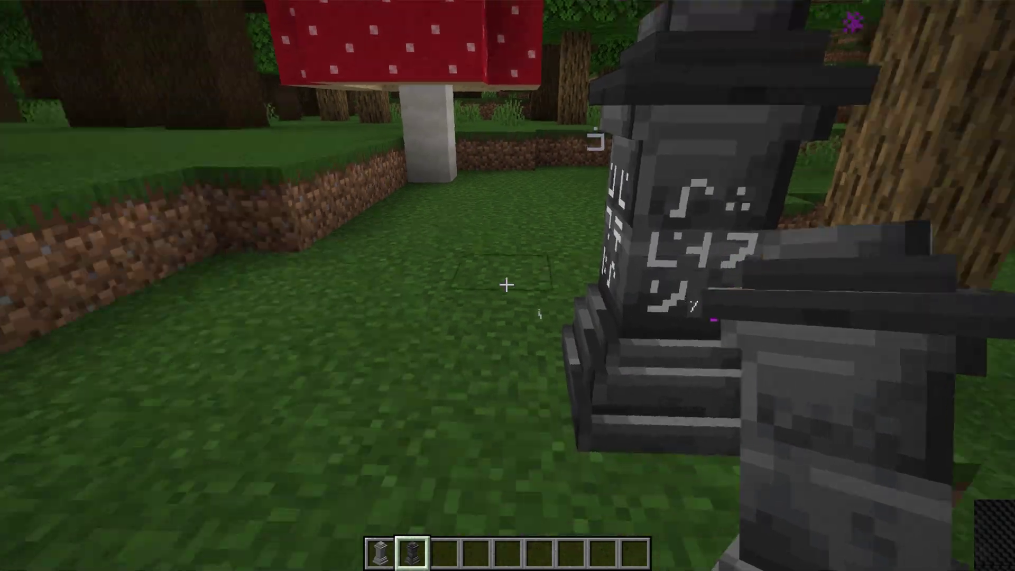
Place the light grey Waystone from the first hotbar slot on the raised grass near the large tree, and back away from it
key("1")
right_click(507, 286)
key("Escape")
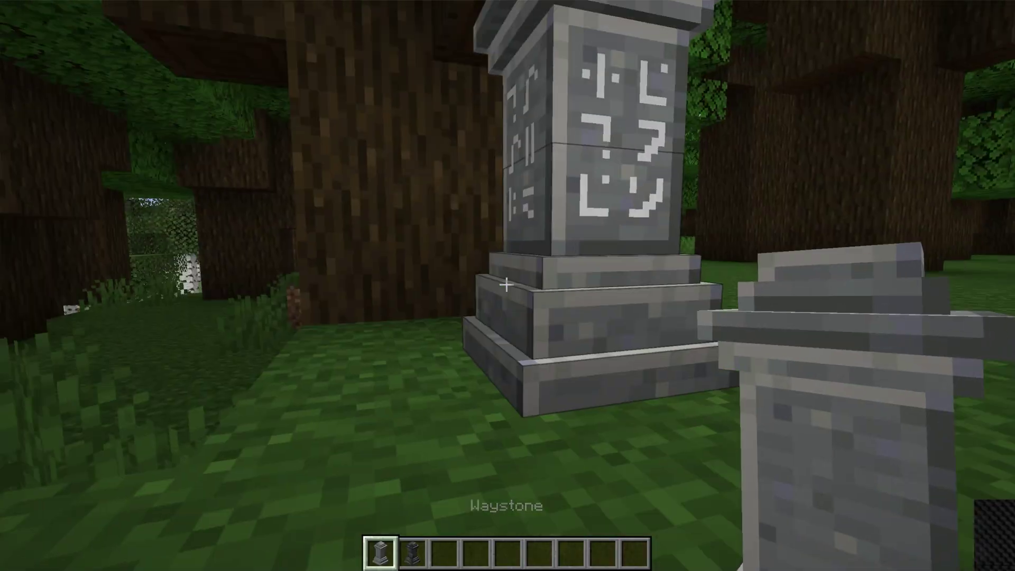
key("s")
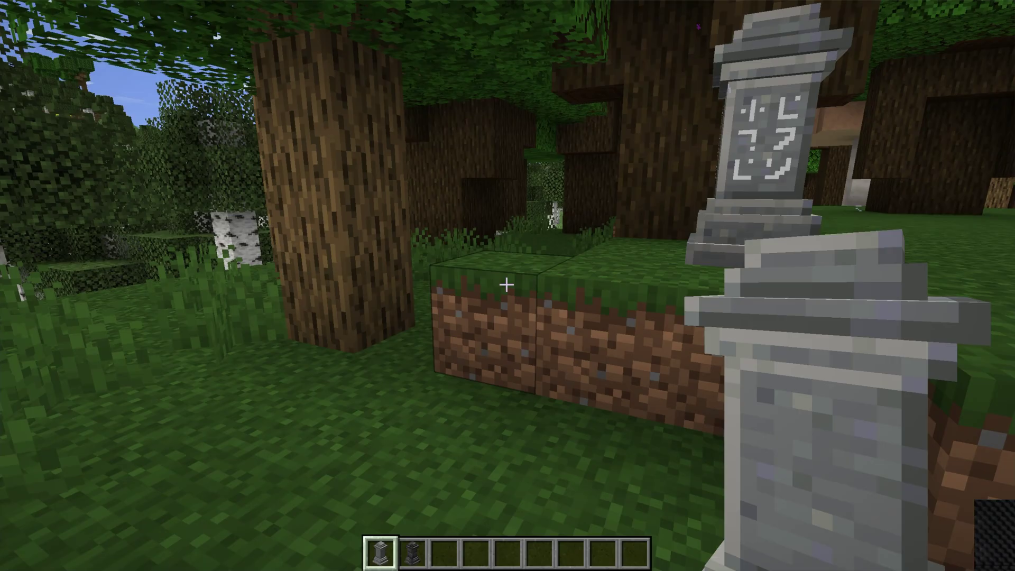
key("s")
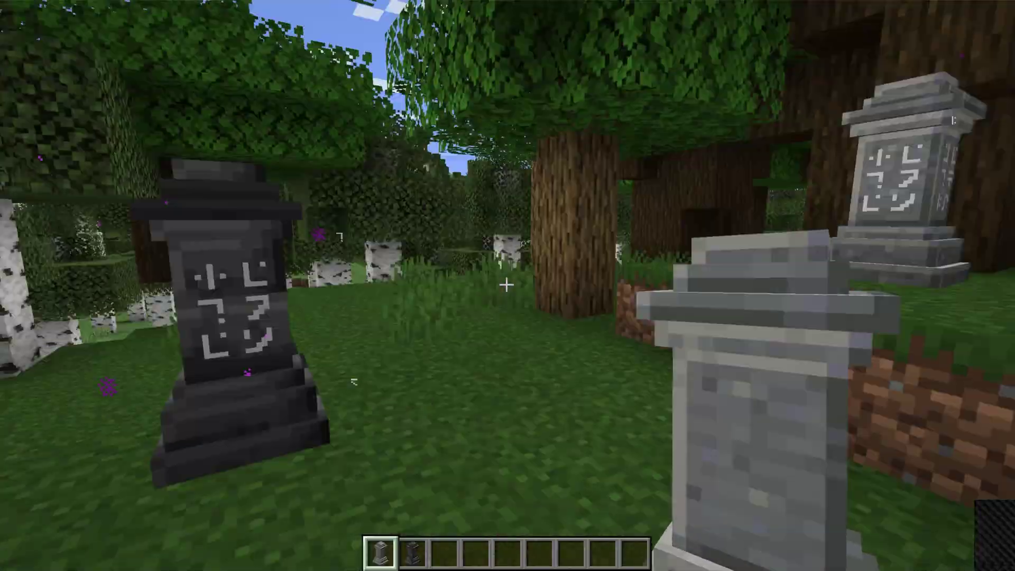
Check the next page of the creative inventory and return to the world to view the two placed waystones
key("e")
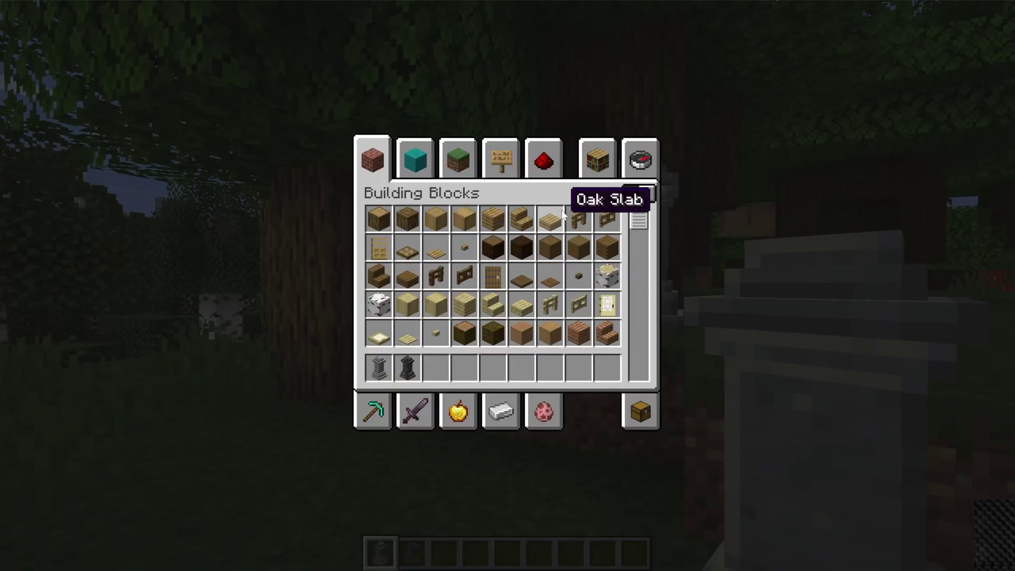
left_click(646, 197)
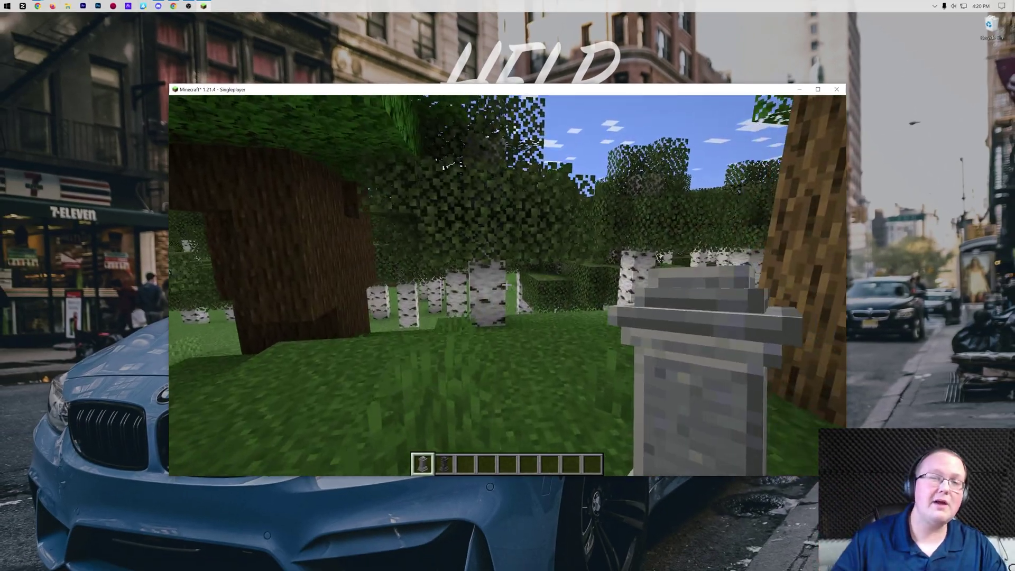
key("d")
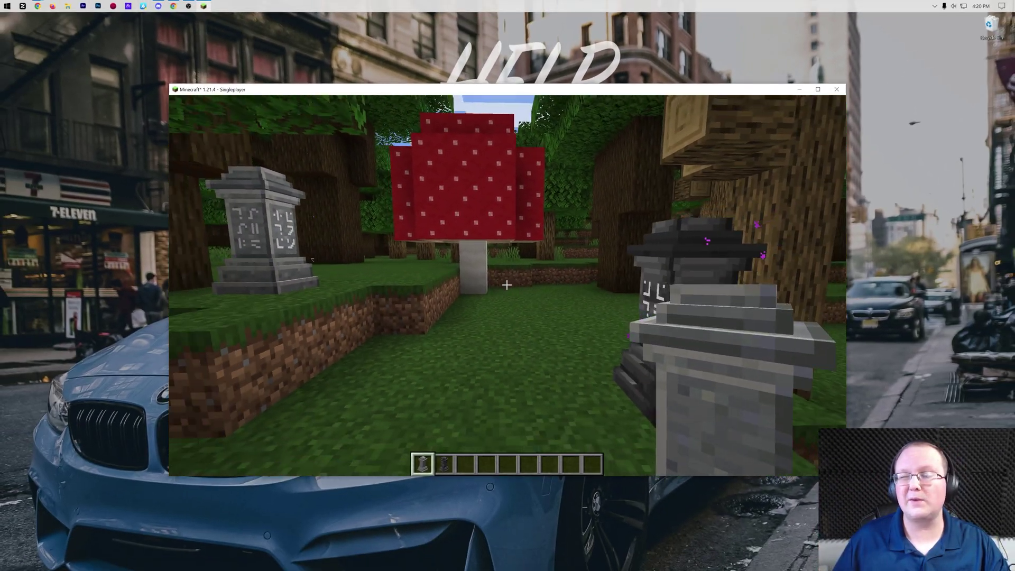